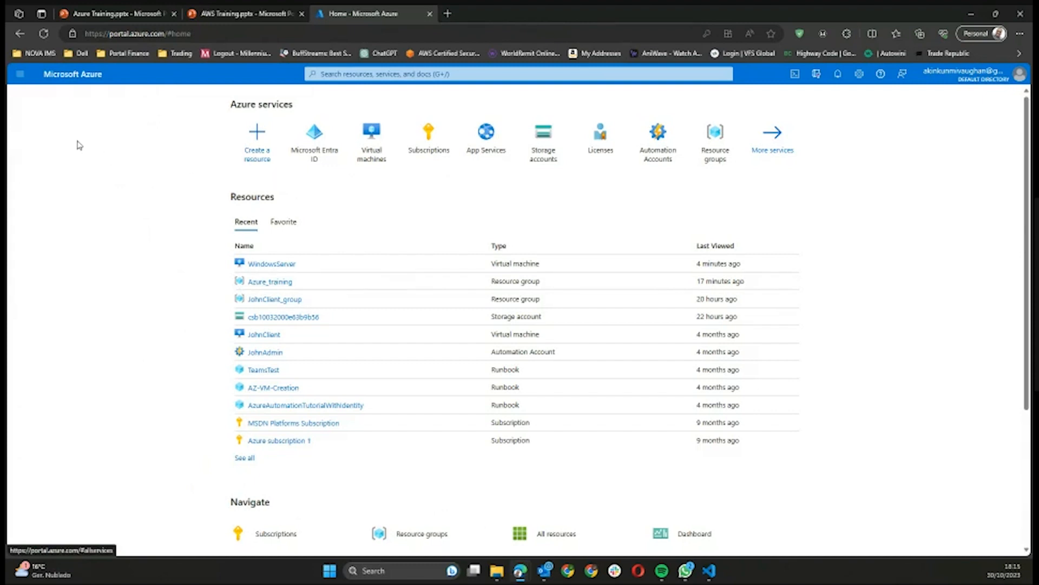
left_click(113, 18)
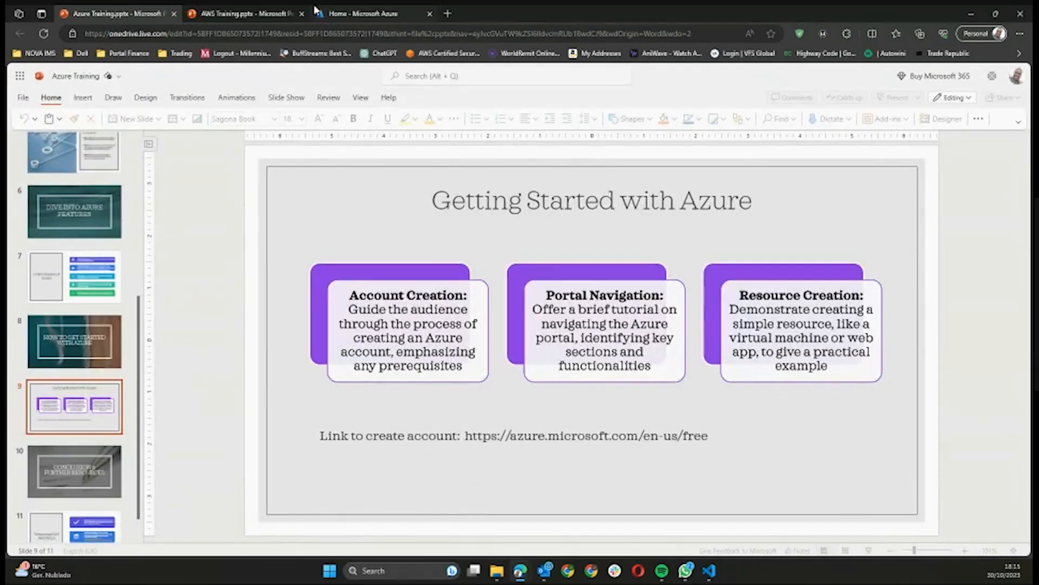
left_click(350, 10)
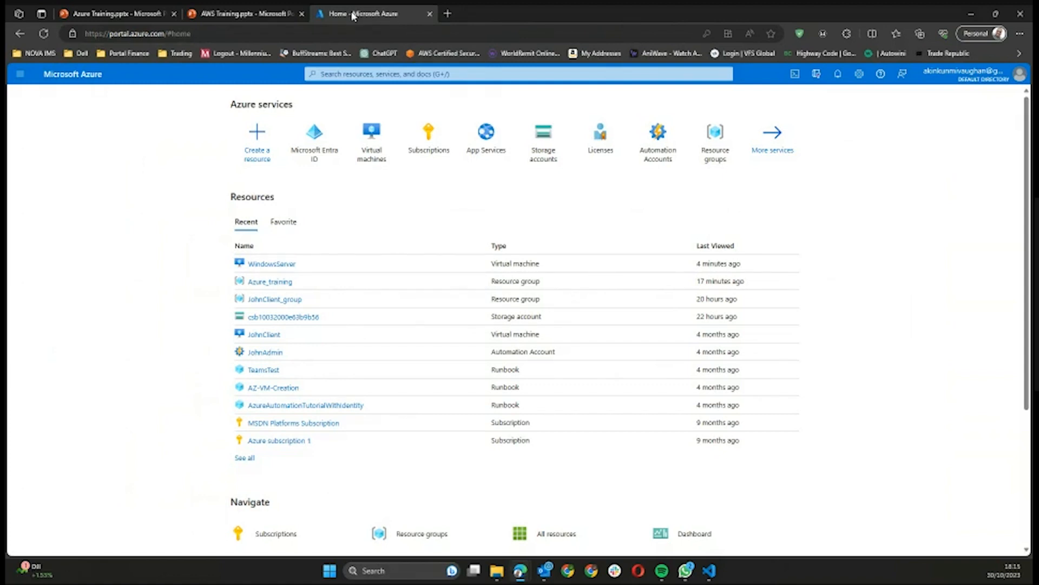
Step: Open the App Services service and start creating a new Web App
left_click(361, 74)
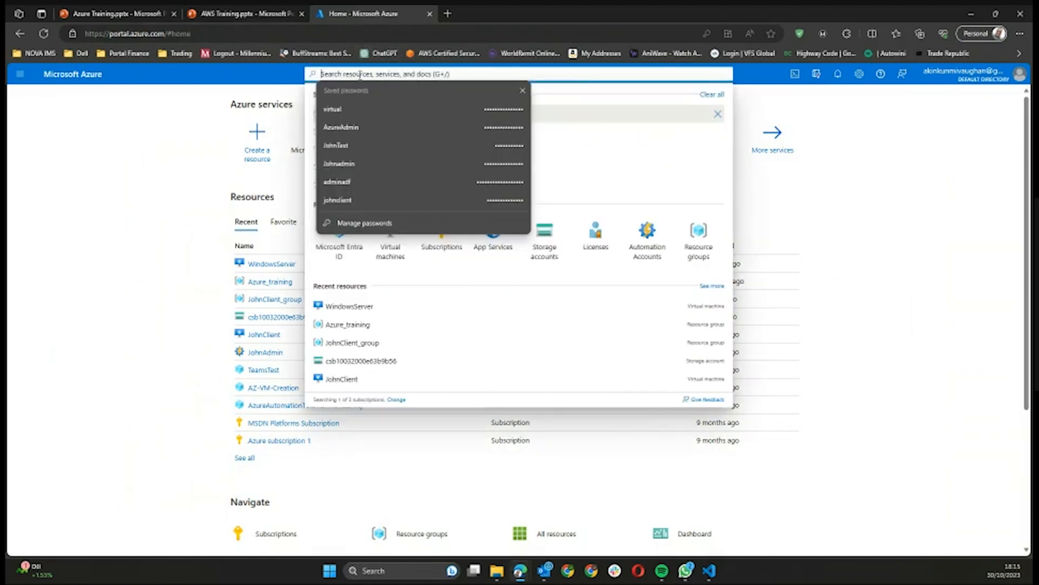
left_click(522, 91)
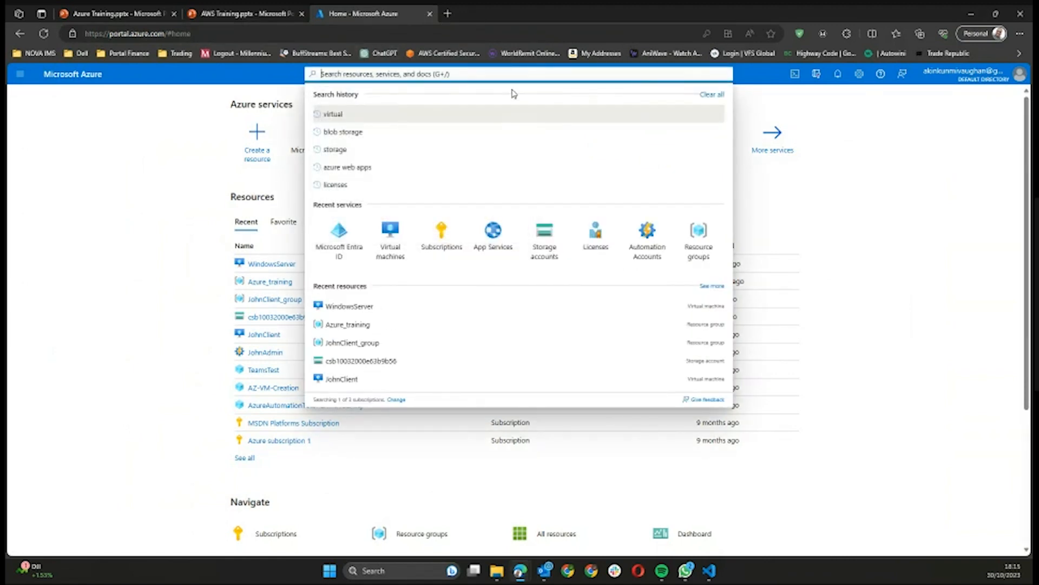
left_click(503, 255)
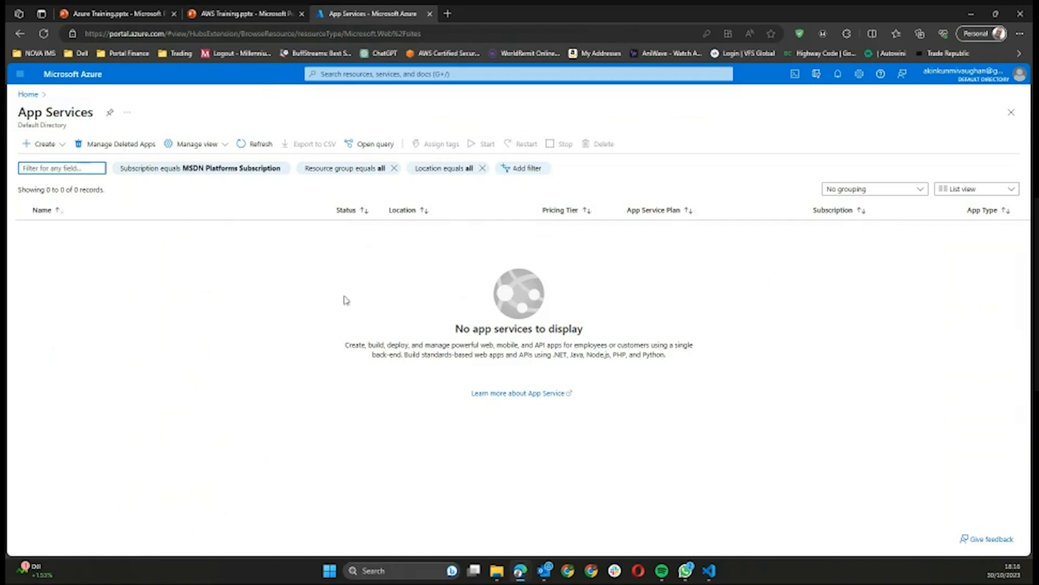
left_click(51, 144)
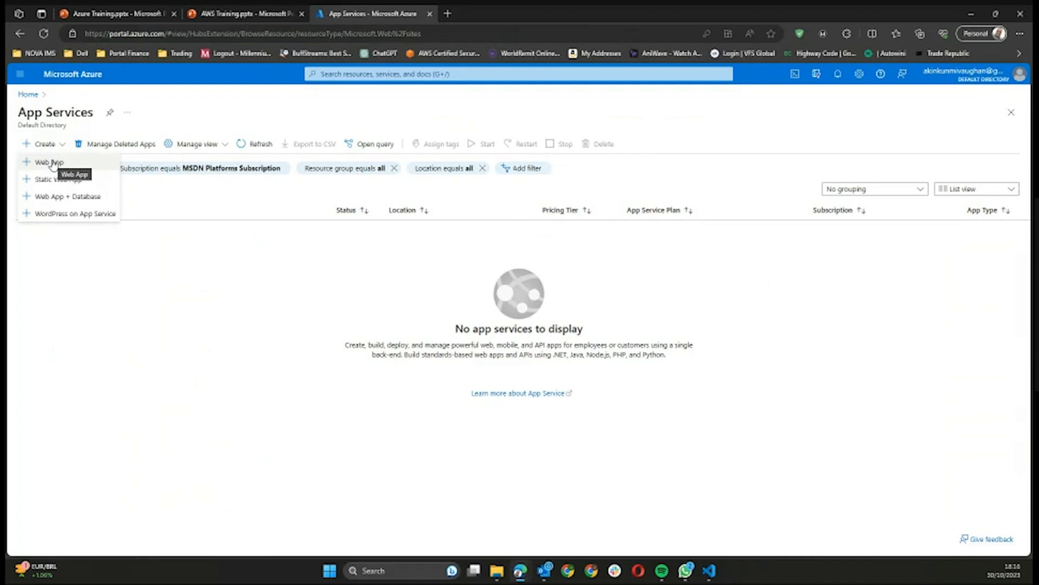
left_click(58, 163)
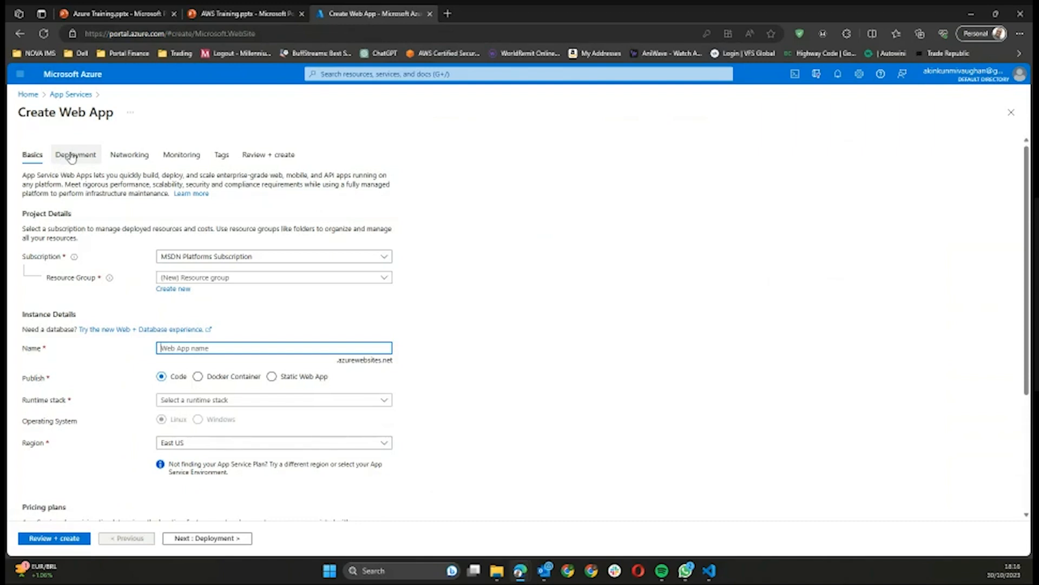
Step: Assign the new web app to the existing resource group Azure_training
scroll(86, 192, "down", 2)
scroll(86, 193, "up", 2)
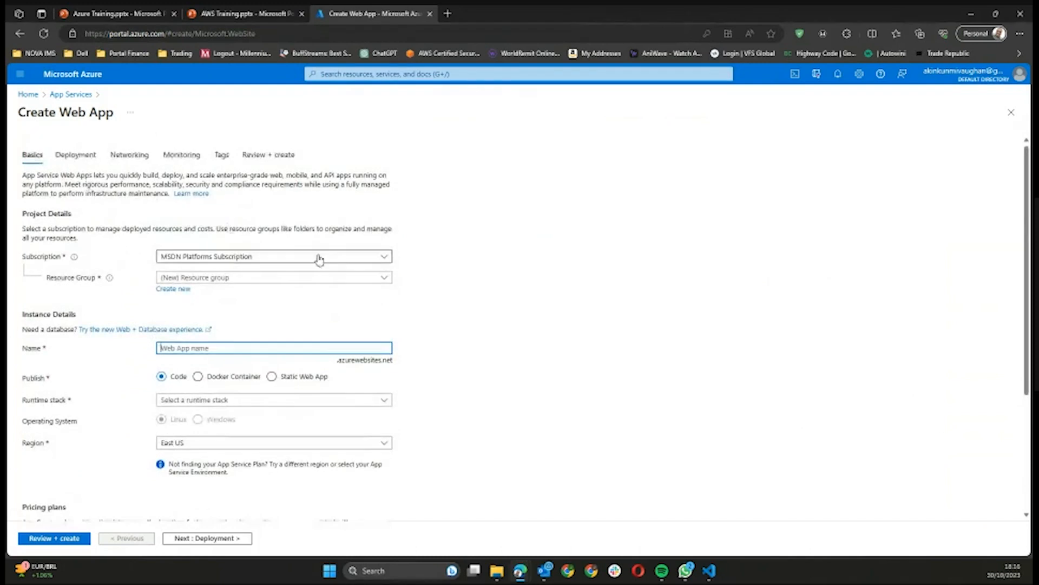
left_click(266, 279)
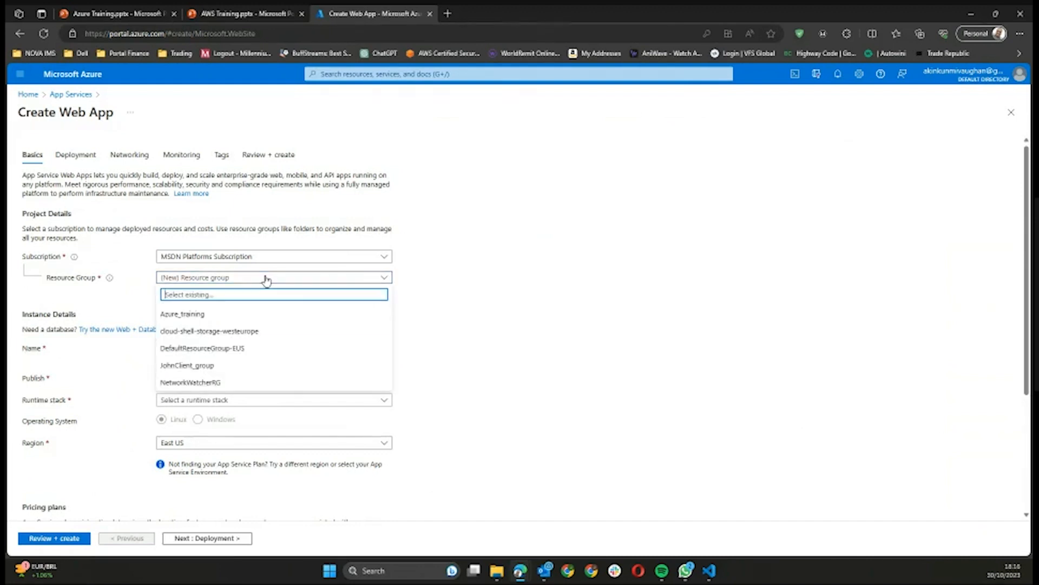
left_click(232, 319)
Step: Name the web app HelloWorldAppp
scroll(241, 316, "down", 3)
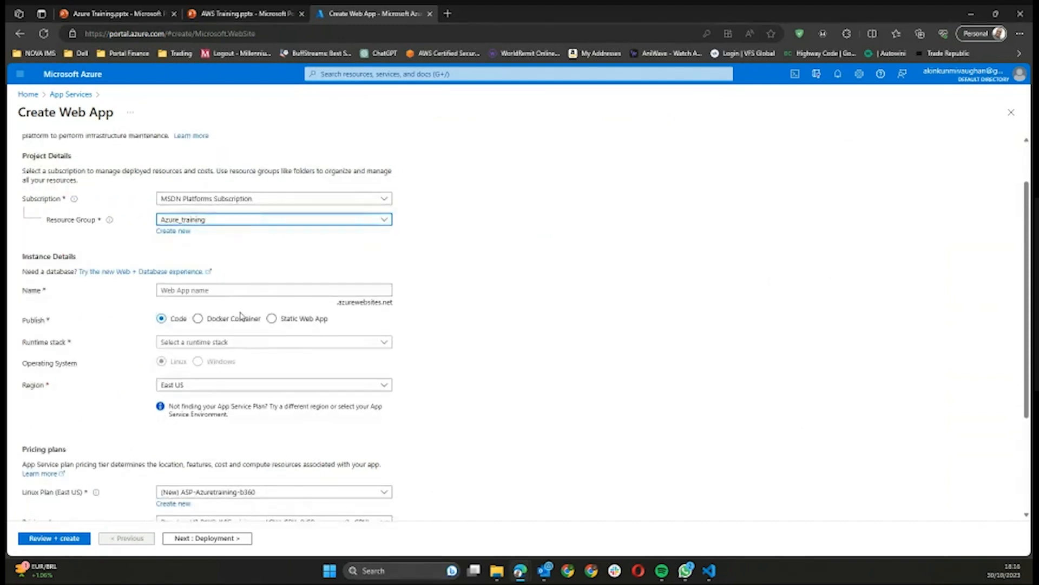
left_click(223, 232)
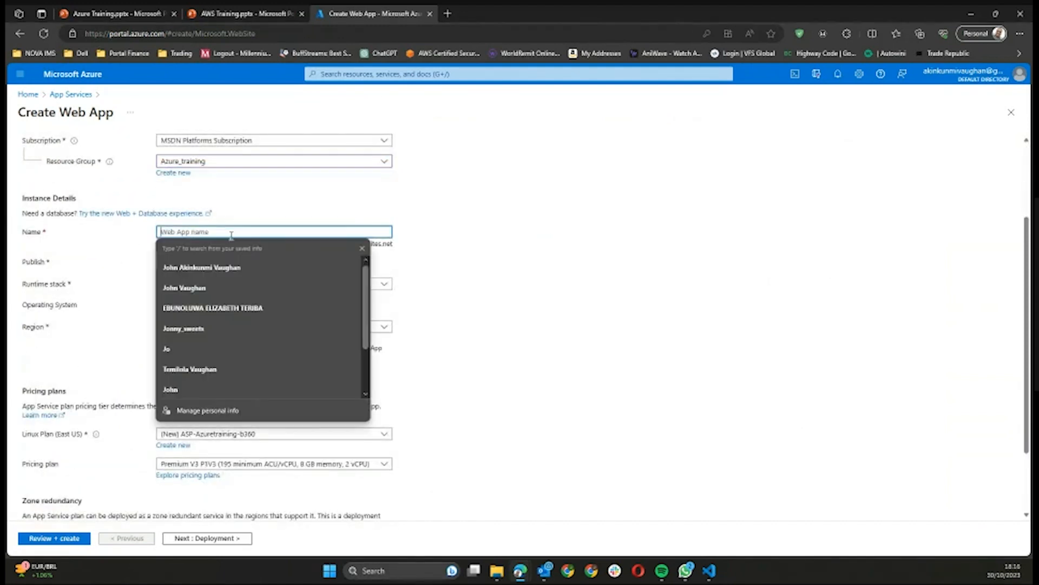
type("Nello--")
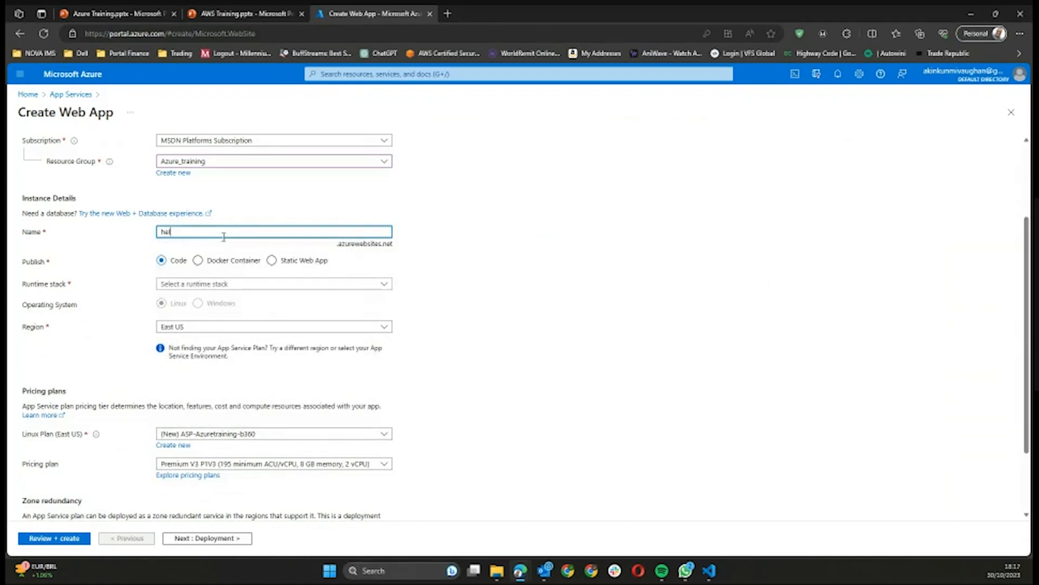
key("BackSpace")
key("BackSpace")
key("BackSpace")
key("BackSpace")
key("BackSpace")
key("BackSpace")
key("BackSpace")
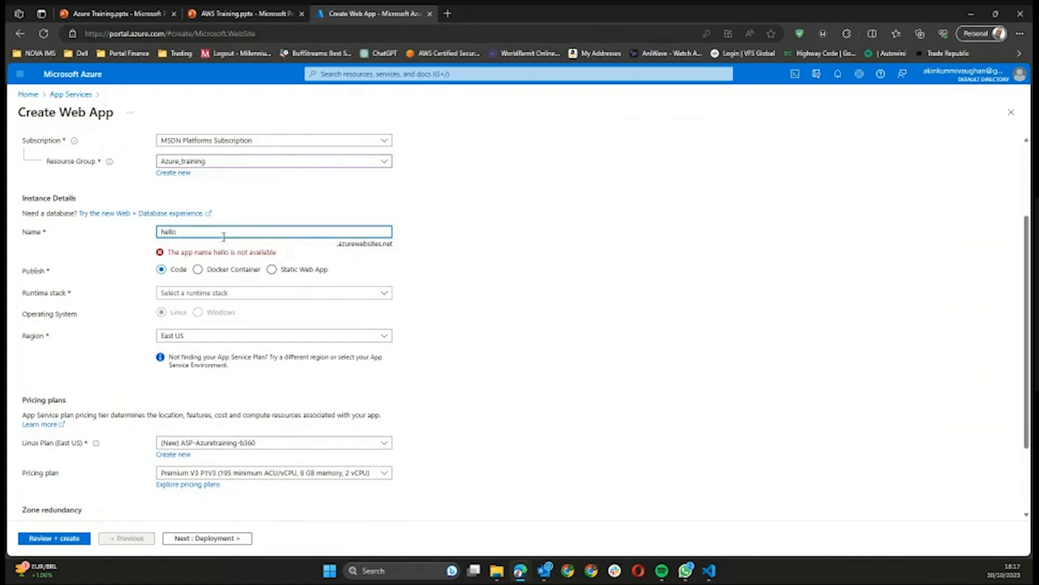
type("HilloWorl")
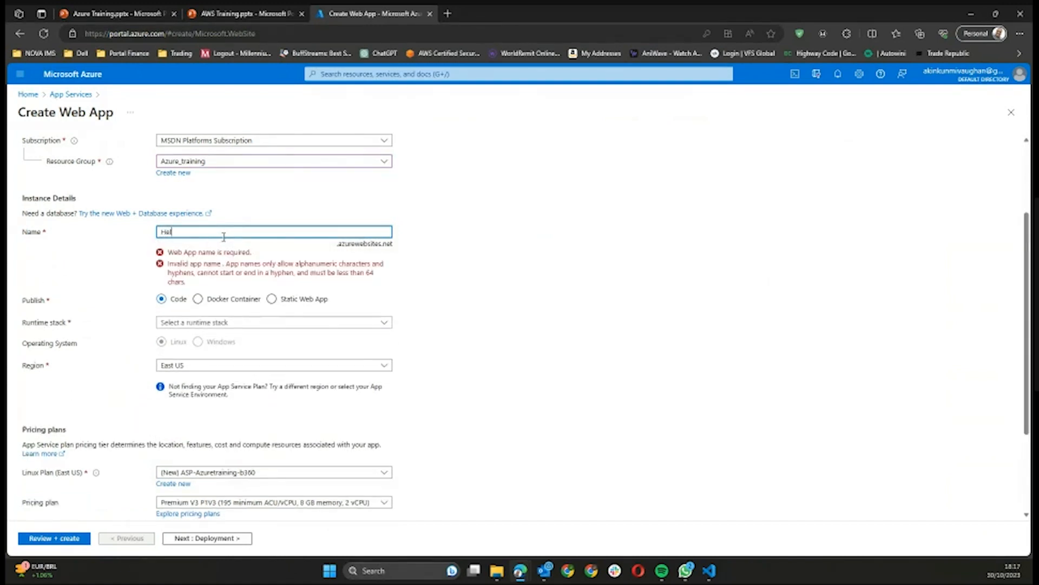
type("dApp")
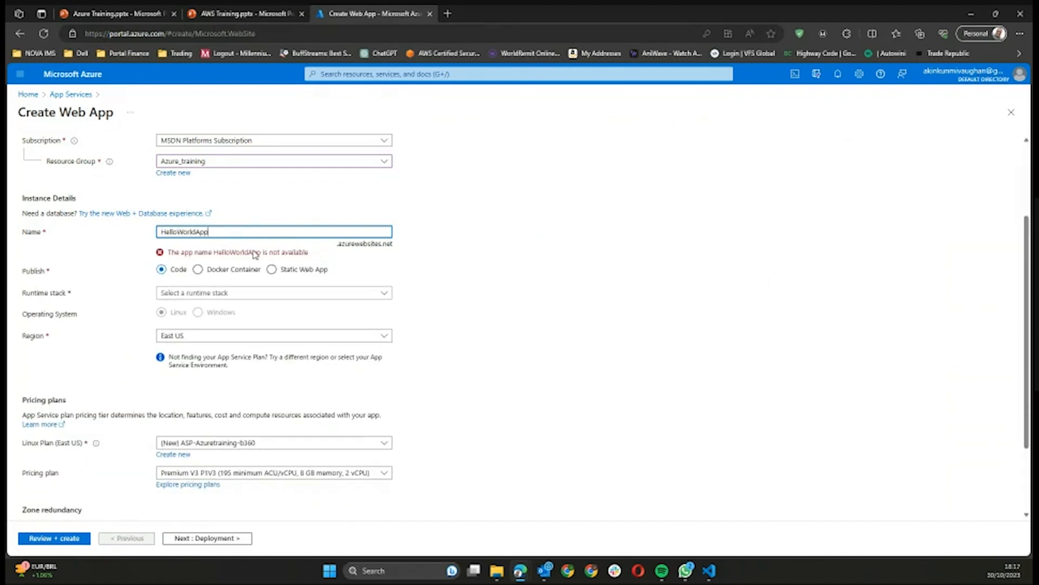
type("p")
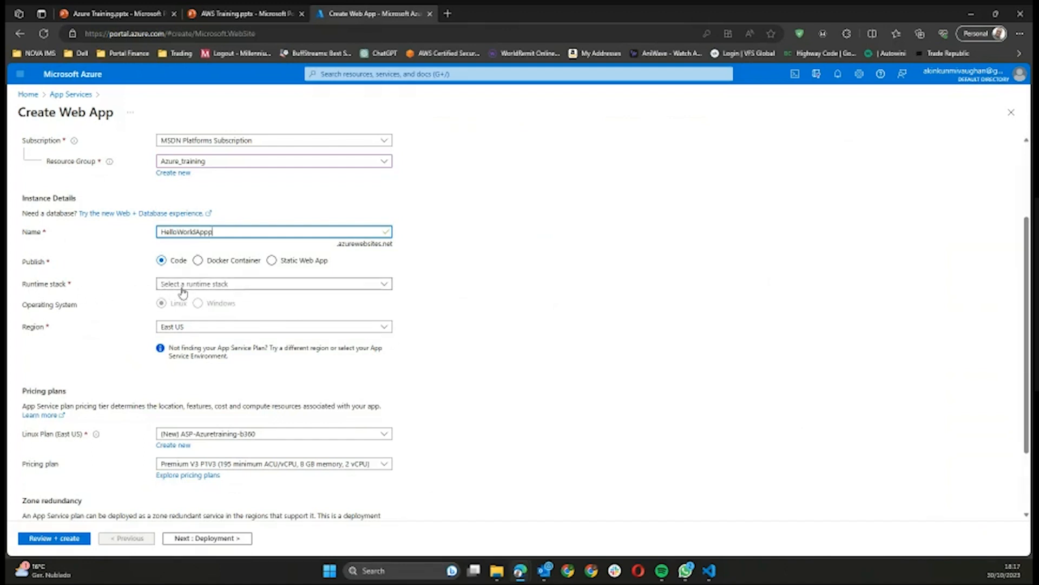
Step: Set the web app's runtime stack to .NET 7 (STS) and its operating system to Linux
left_click(183, 286)
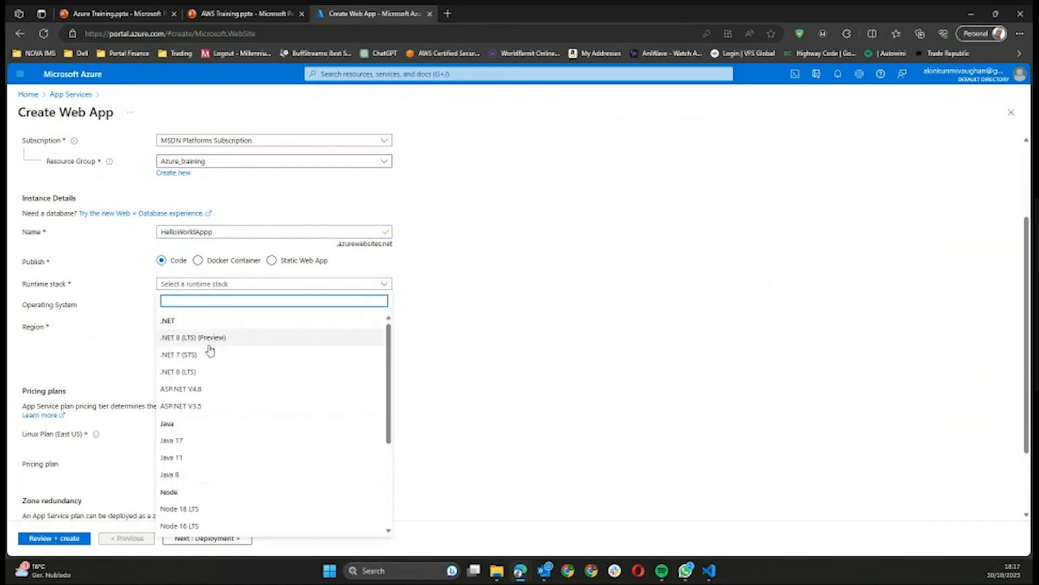
scroll(208, 352, "down", 3)
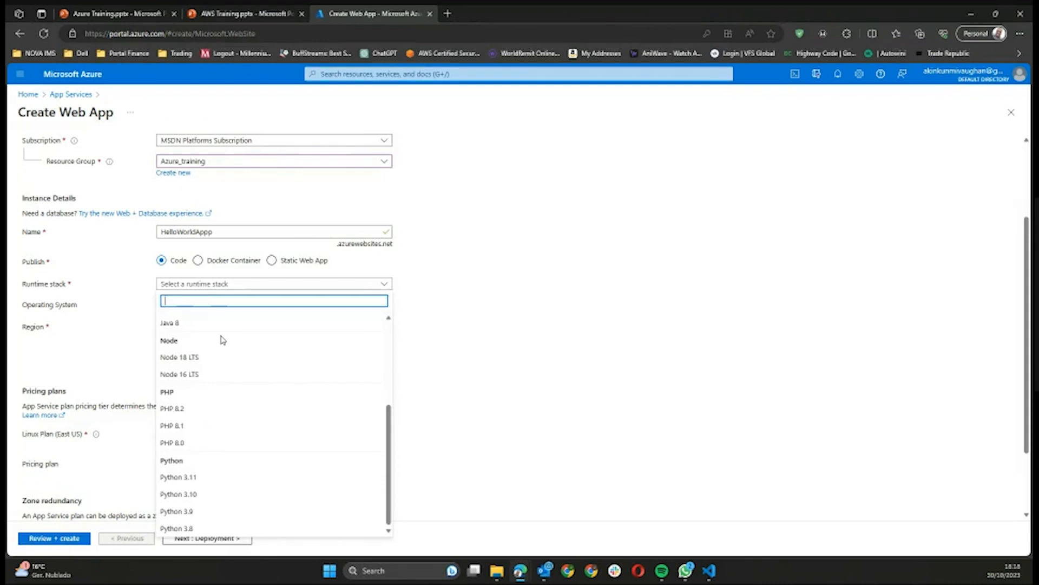
scroll(220, 341, "up", 3)
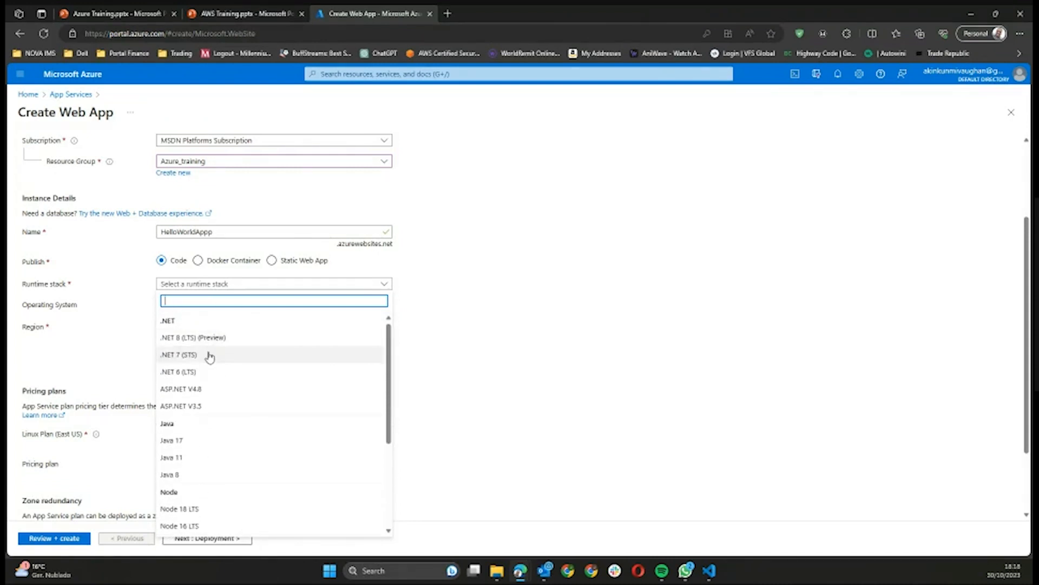
left_click(209, 356)
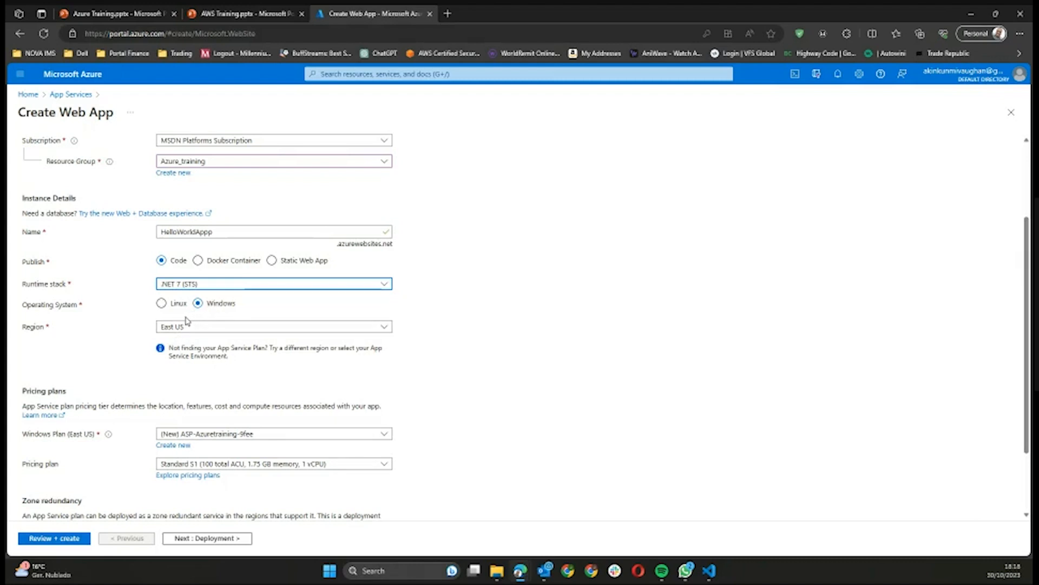
left_click(160, 304)
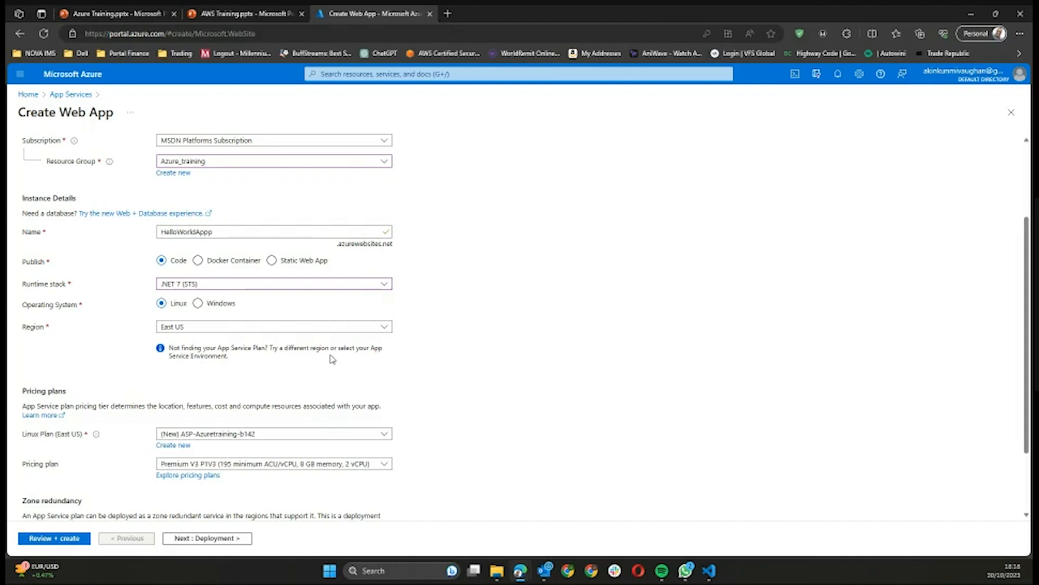
Step: Browse the available regions, select the new Linux plan ASP-Azuretraining-b142, and proceed to the deployment settings
left_click(245, 328)
scroll(256, 366, "down", 15)
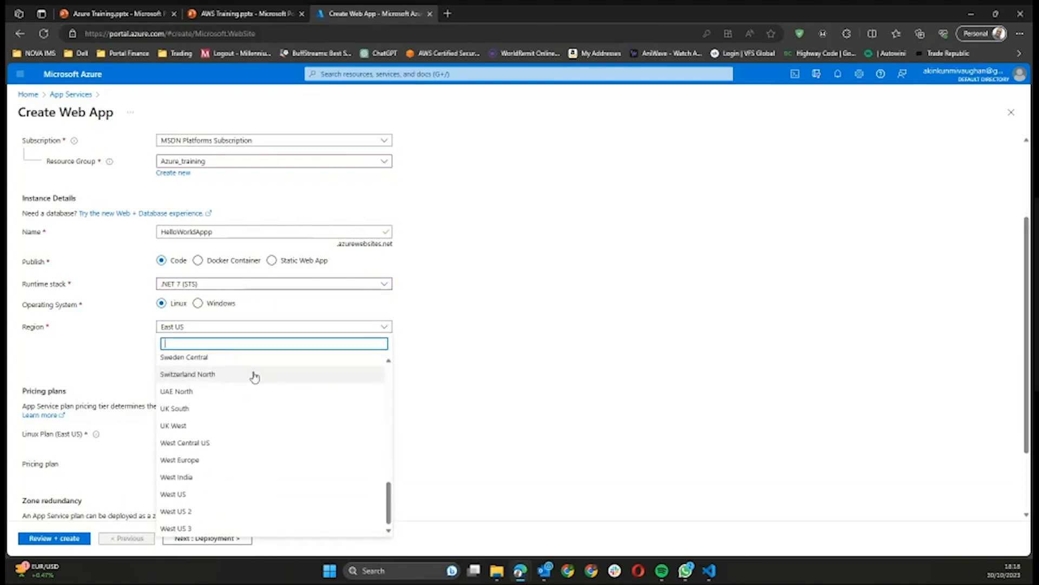
scroll(255, 375, "up", 8)
scroll(254, 376, "up", 3)
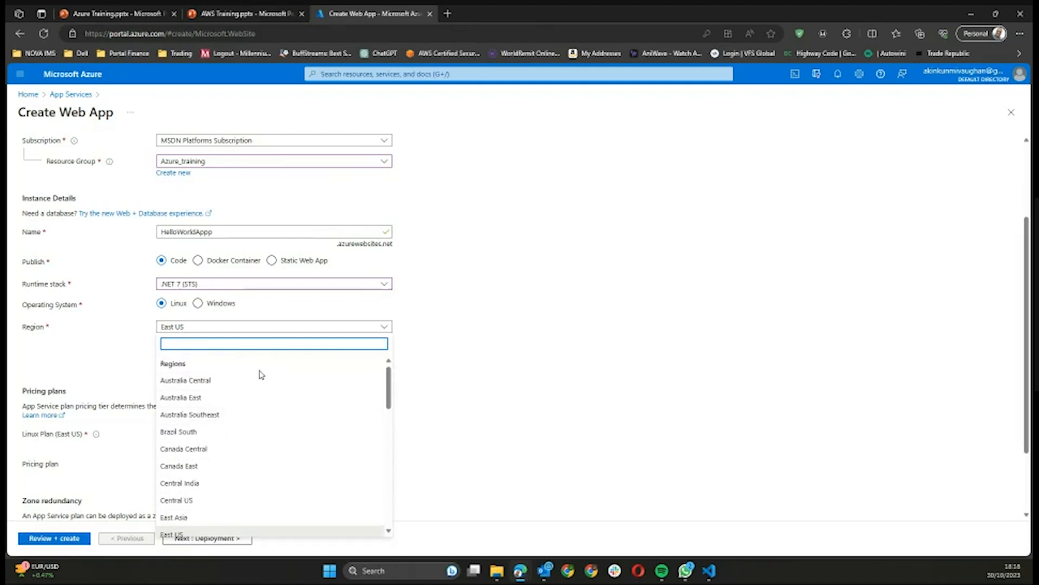
left_click(484, 349)
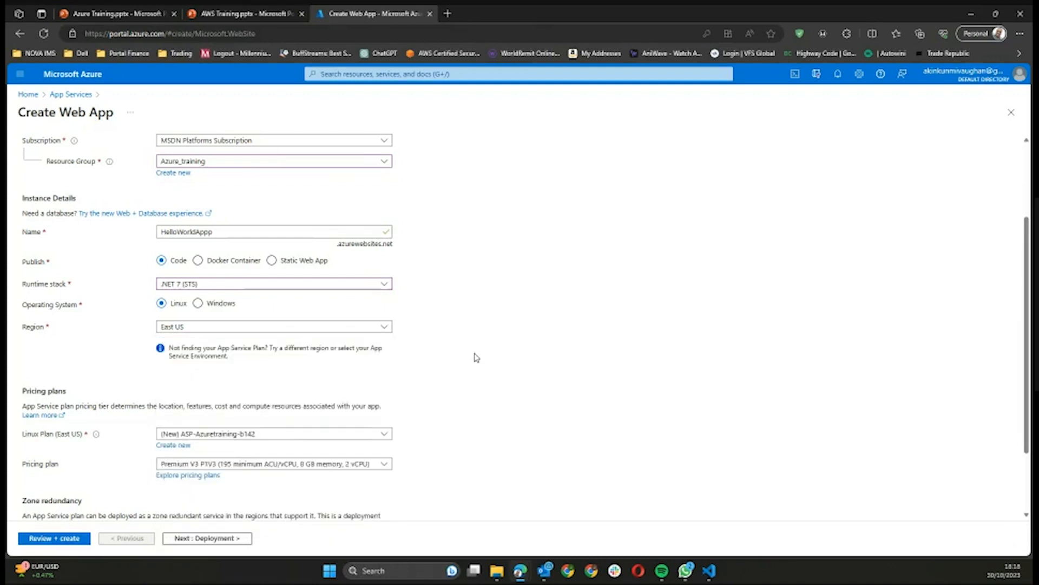
scroll(474, 341, "down", 2)
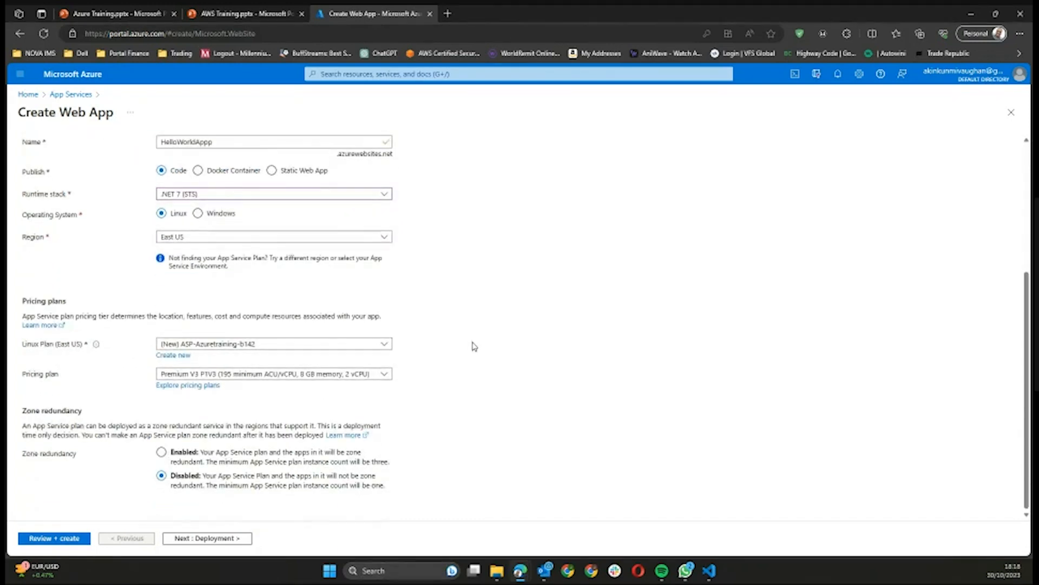
left_click(383, 345)
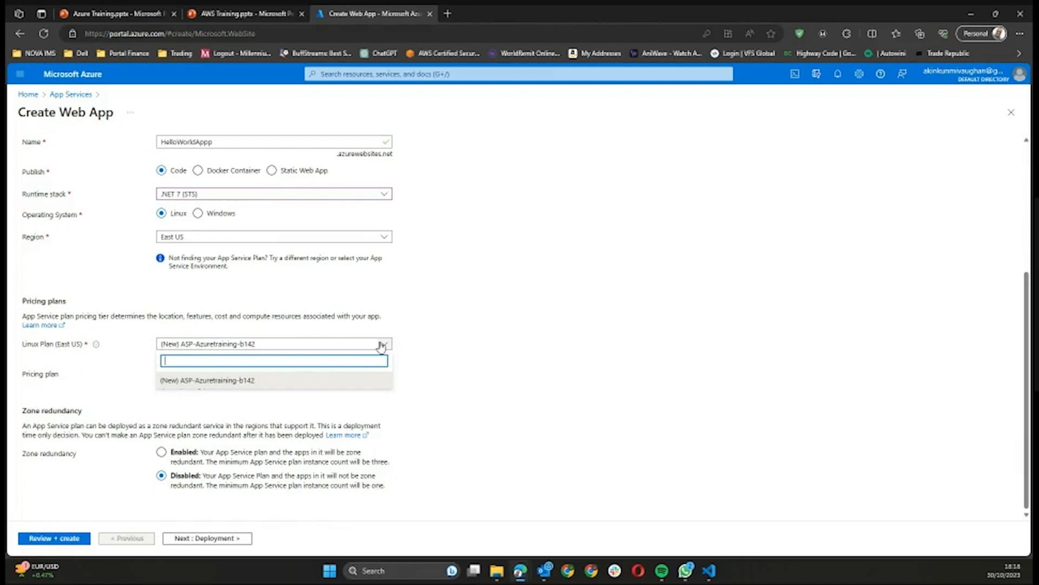
left_click(348, 381)
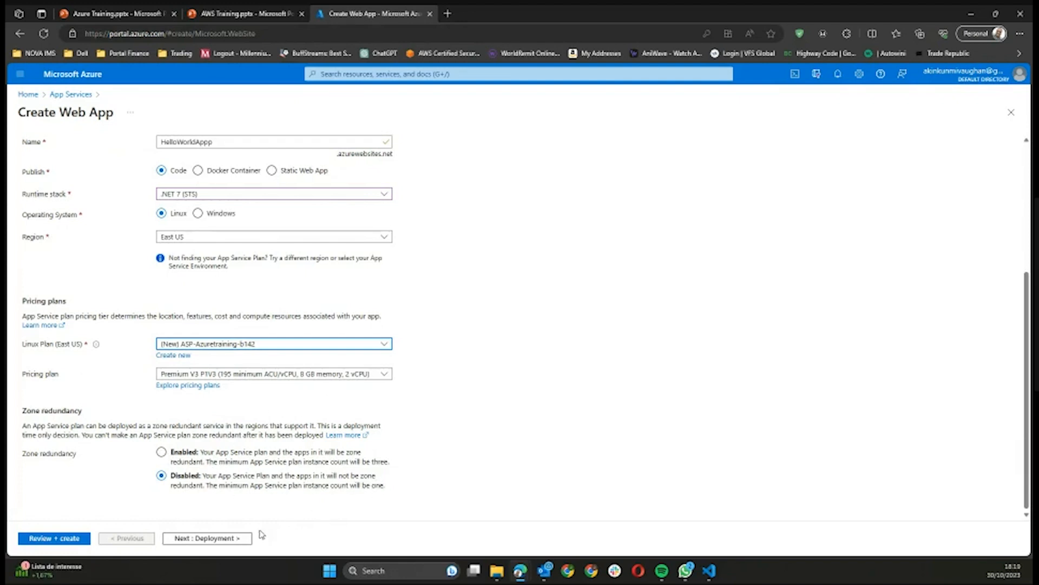
left_click(242, 539)
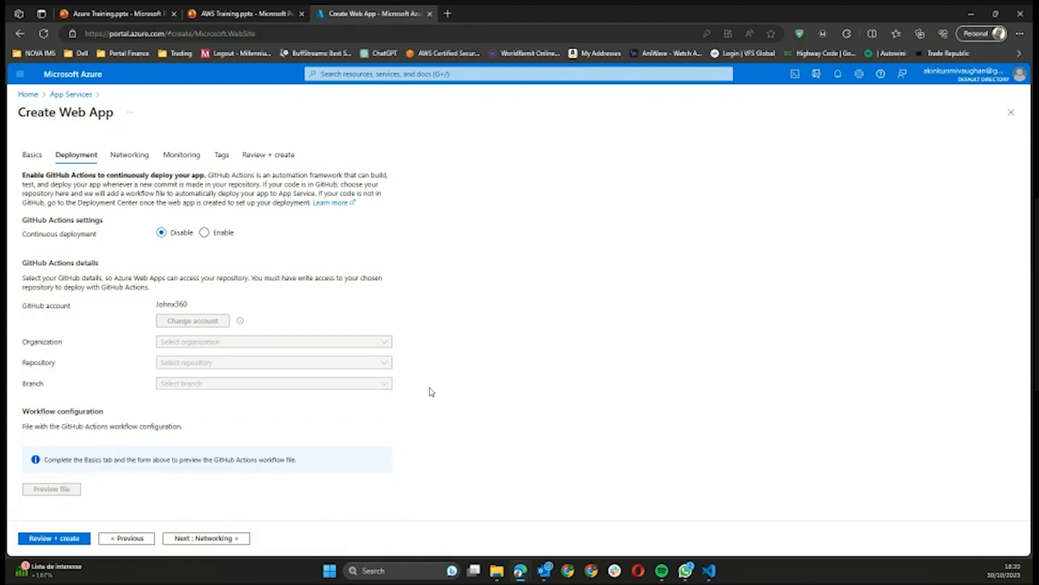
Step: Enable continuous deployment from the personal GitHub organization, using the HelloWorldApp repository and its master branch
left_click(204, 233)
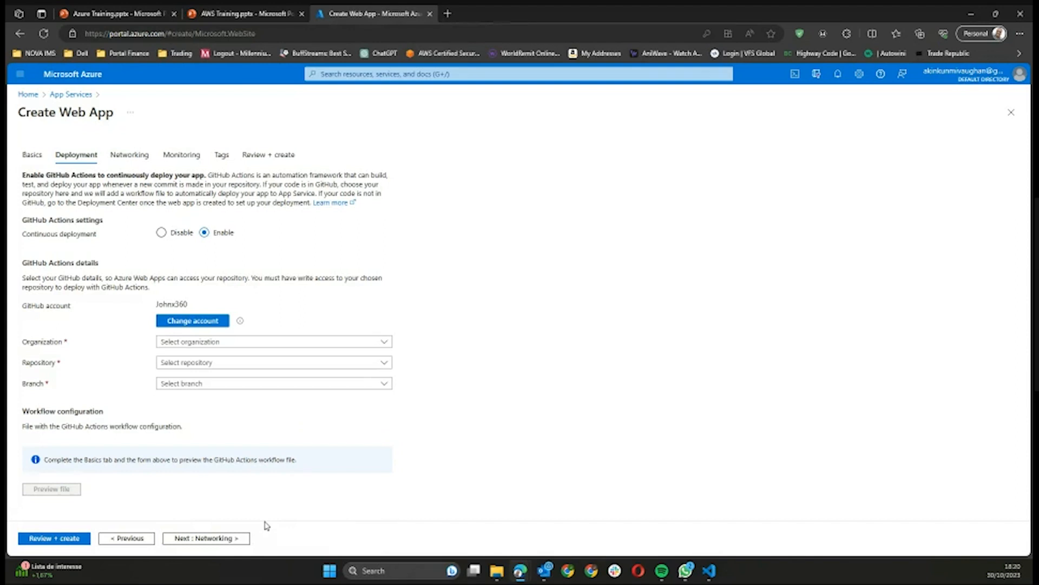
left_click(265, 344)
left_click(235, 376)
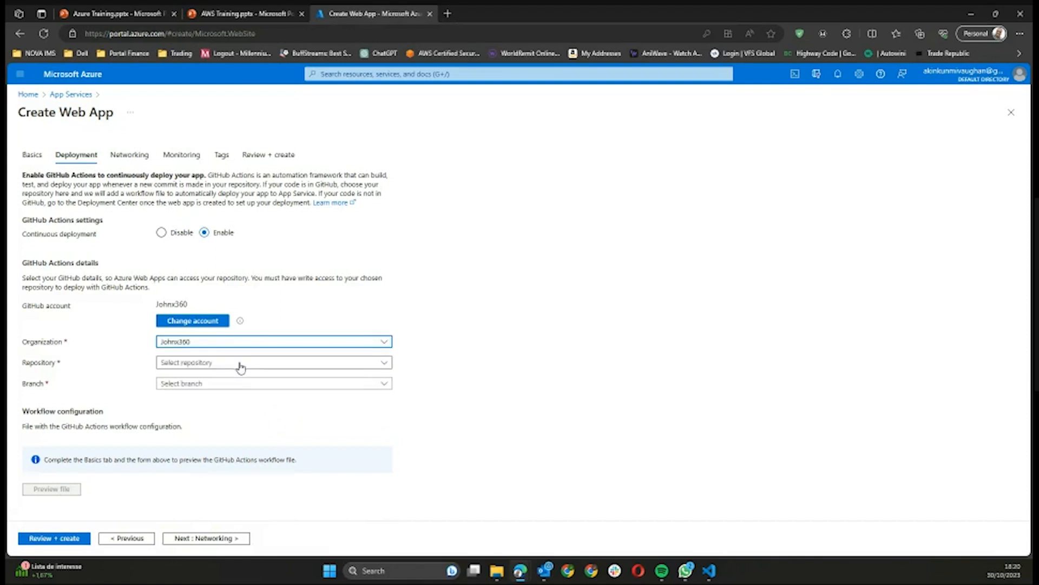
left_click(238, 363)
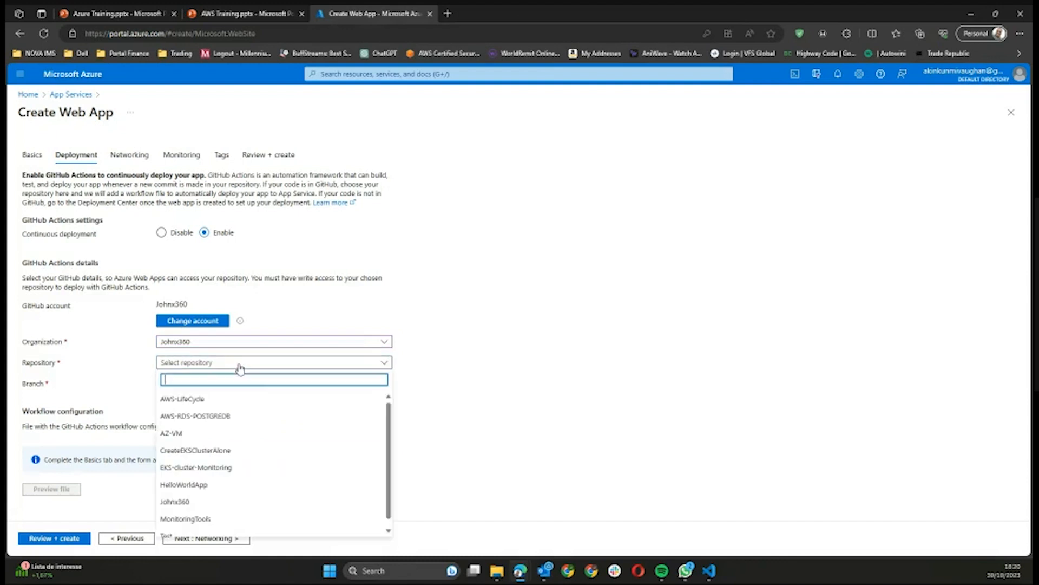
left_click(219, 484)
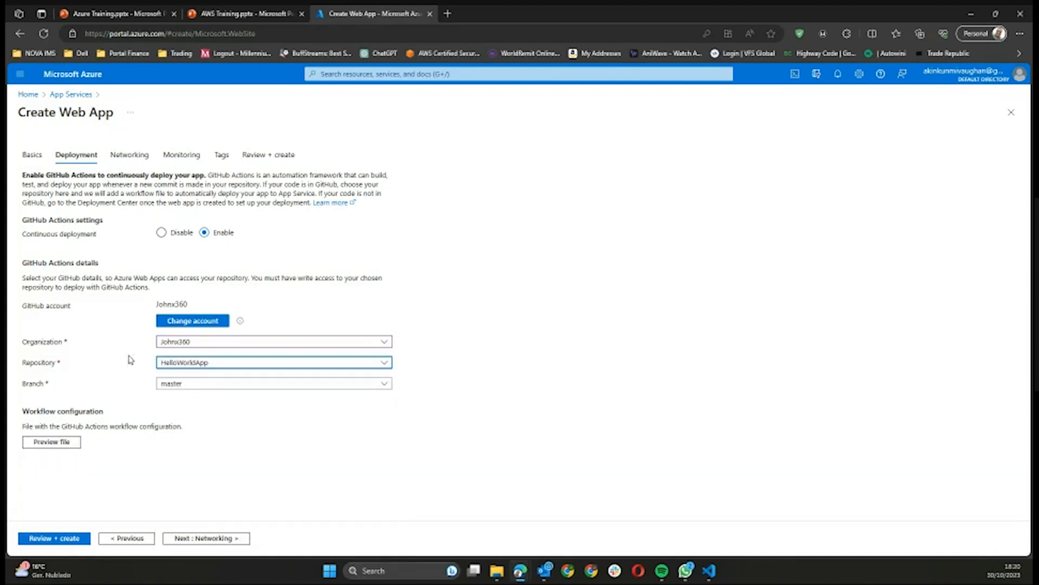
left_click(202, 384)
left_click(176, 422)
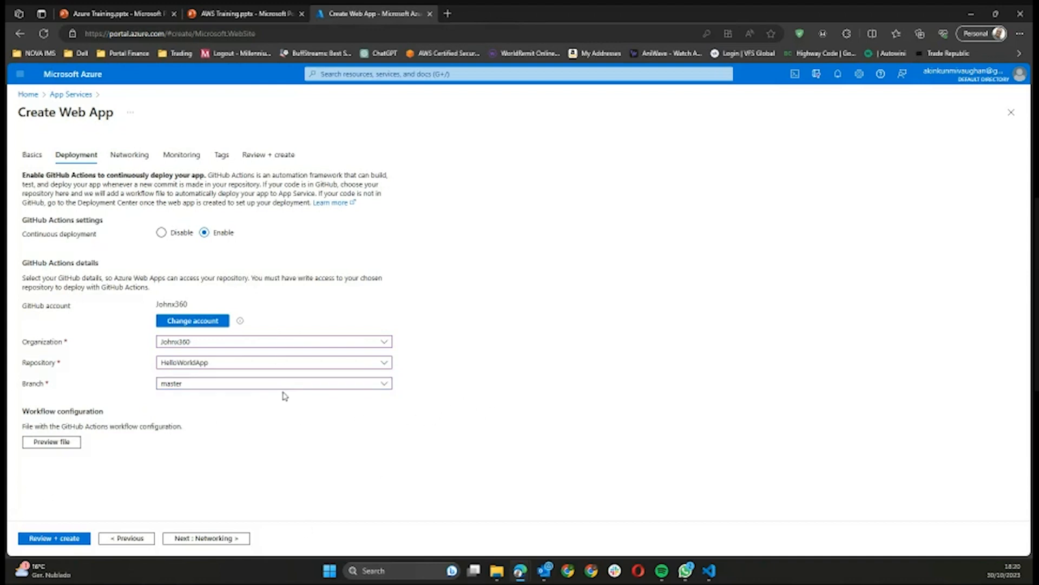
Step: Accept the default networking settings for the web app and proceed to the monitoring settings
left_click(183, 538)
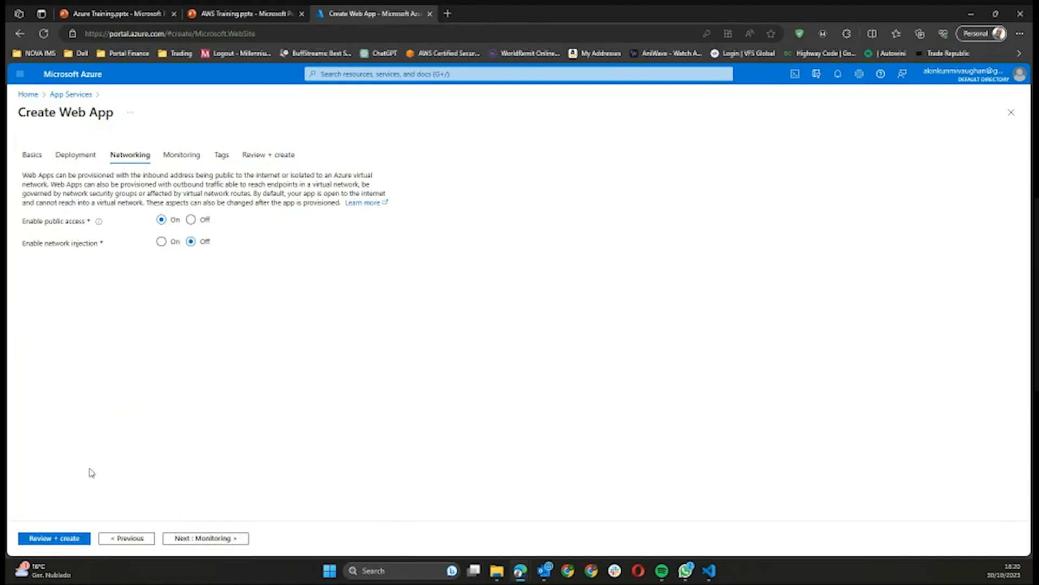
left_click(222, 539)
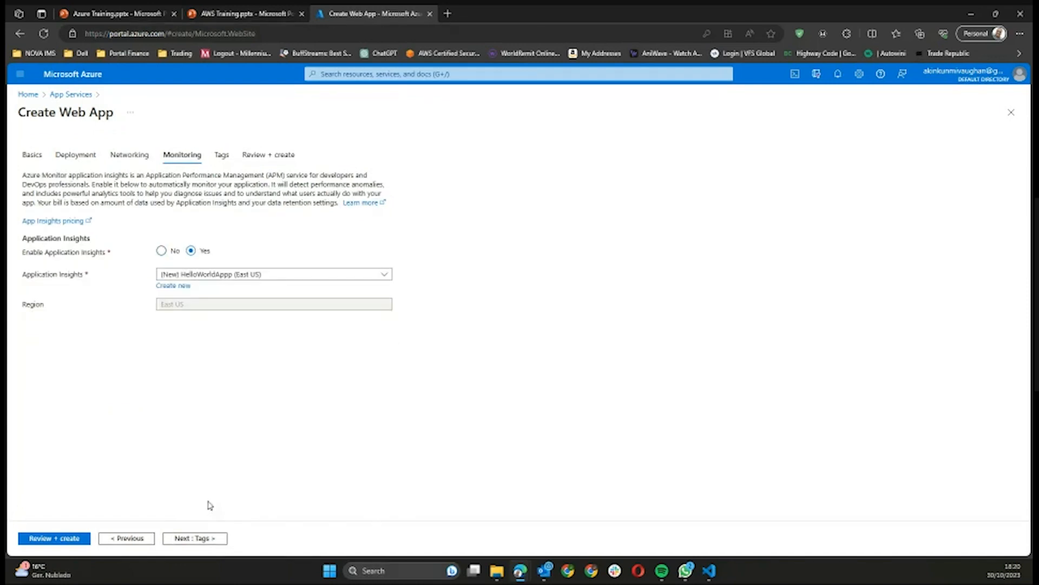
Step: Accept the default monitoring and tag settings, and create the web app after reviewing its configuration summary
left_click(206, 540)
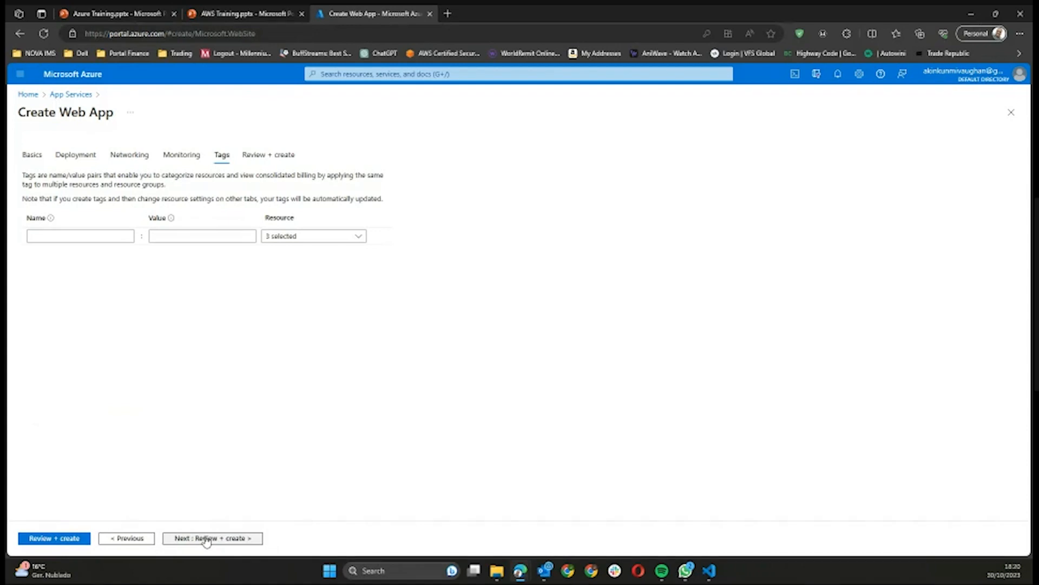
left_click(206, 539)
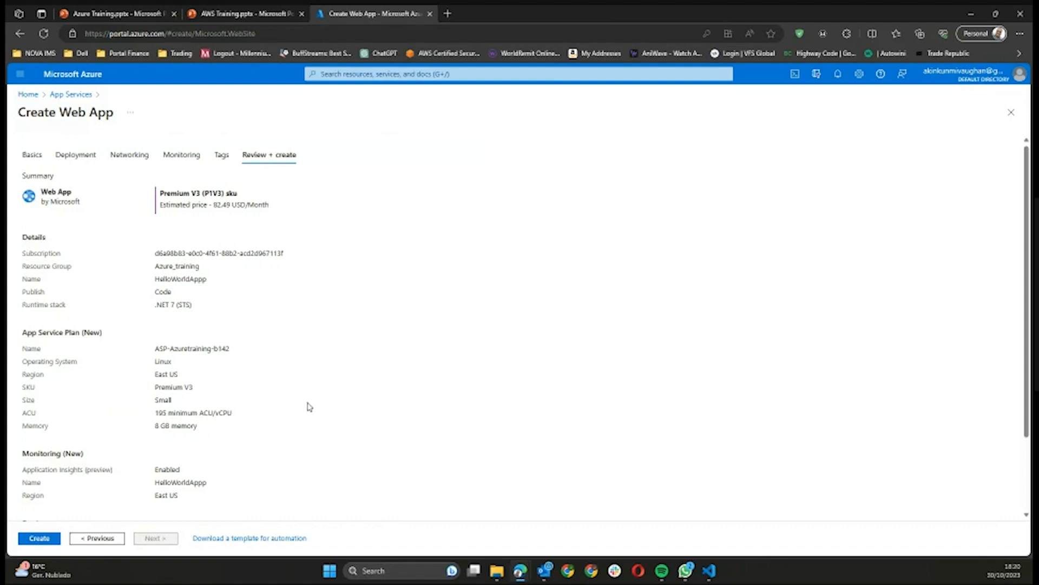
scroll(135, 416, "down", 2)
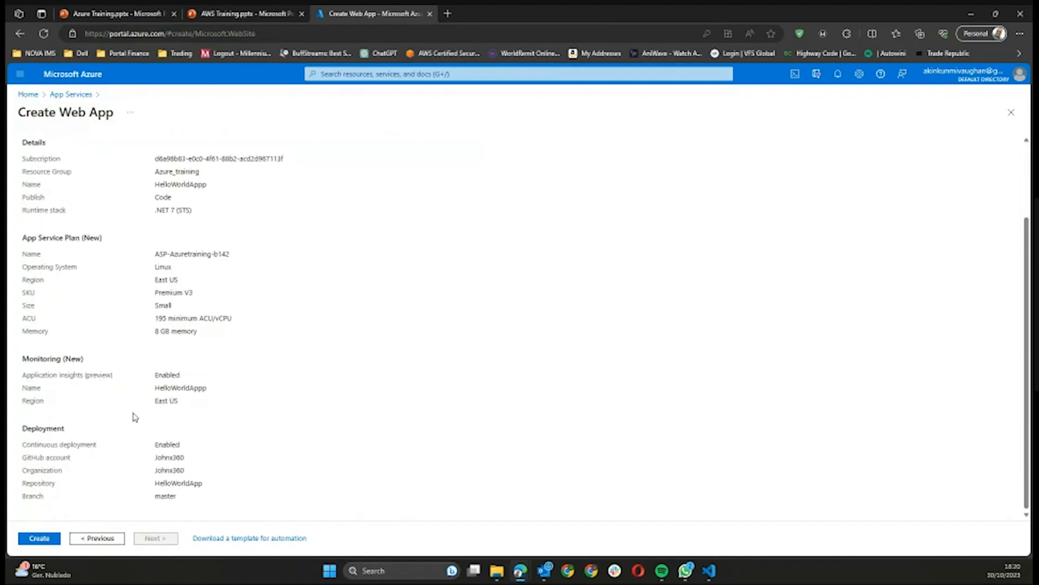
scroll(136, 415, "up", 2)
left_click(33, 537)
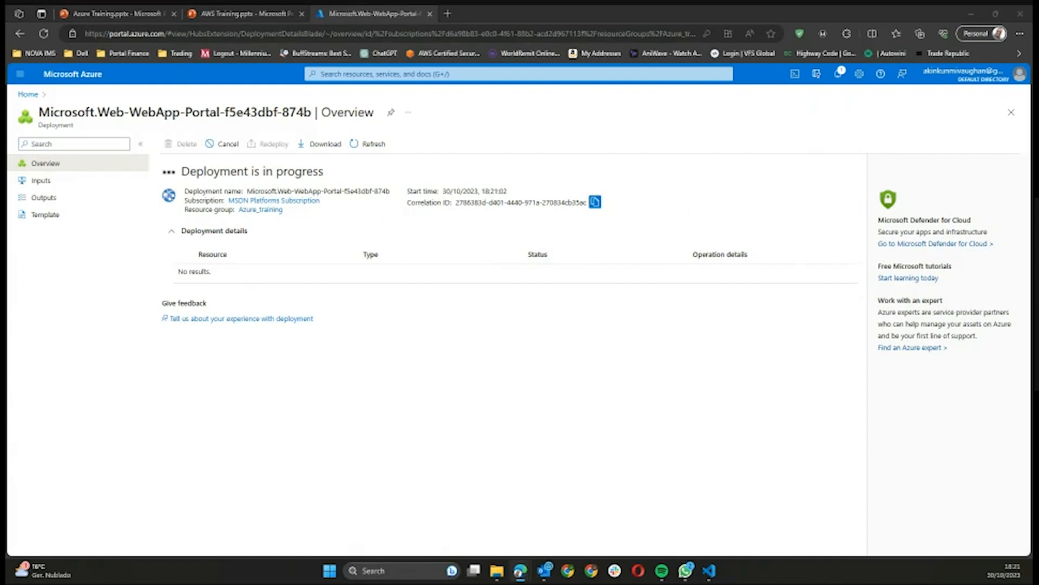
Step: Examine the HelloWorldApp repository's files on GitHub and check the web app's deployment progress in Azure
left_click_drag(0, 347, 497, 16)
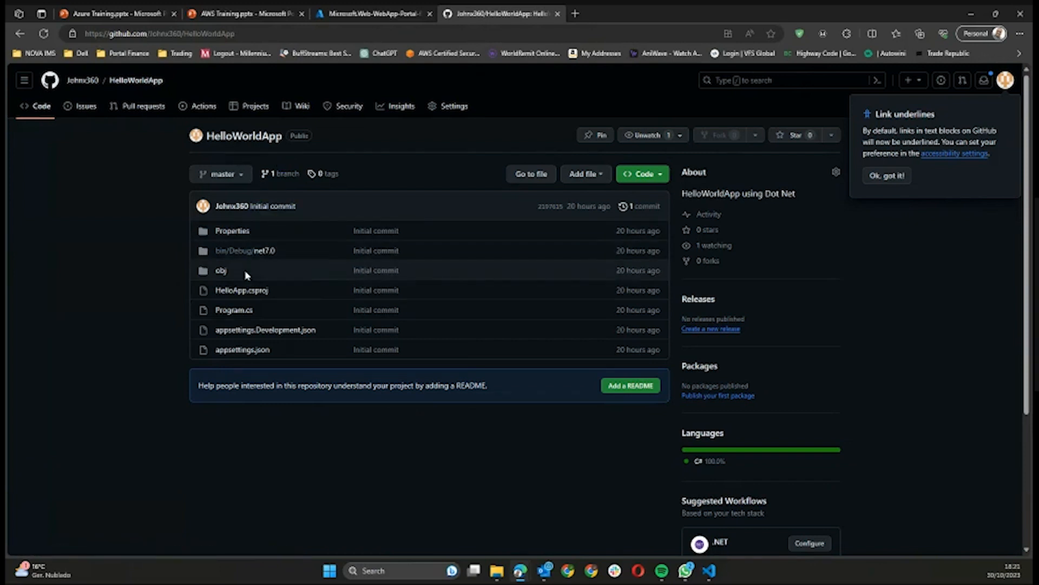
left_click_drag(268, 362, 207, 240)
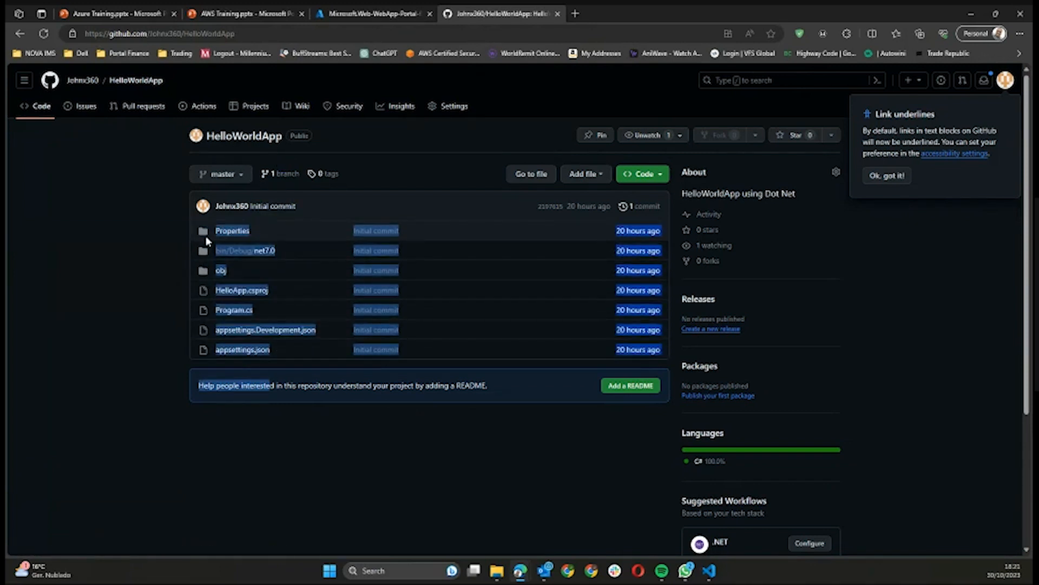
left_click(63, 304)
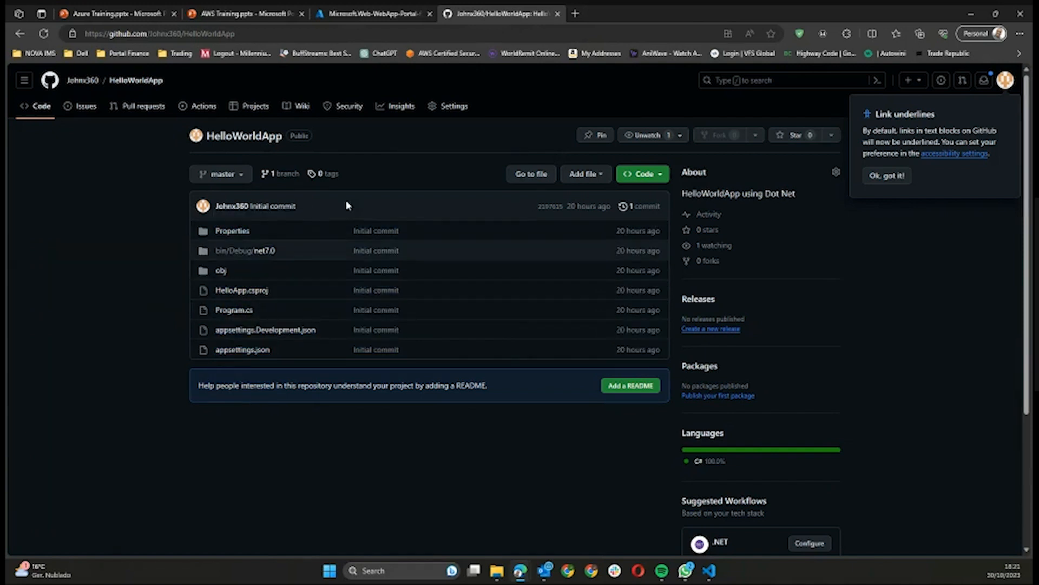
left_click(406, 14)
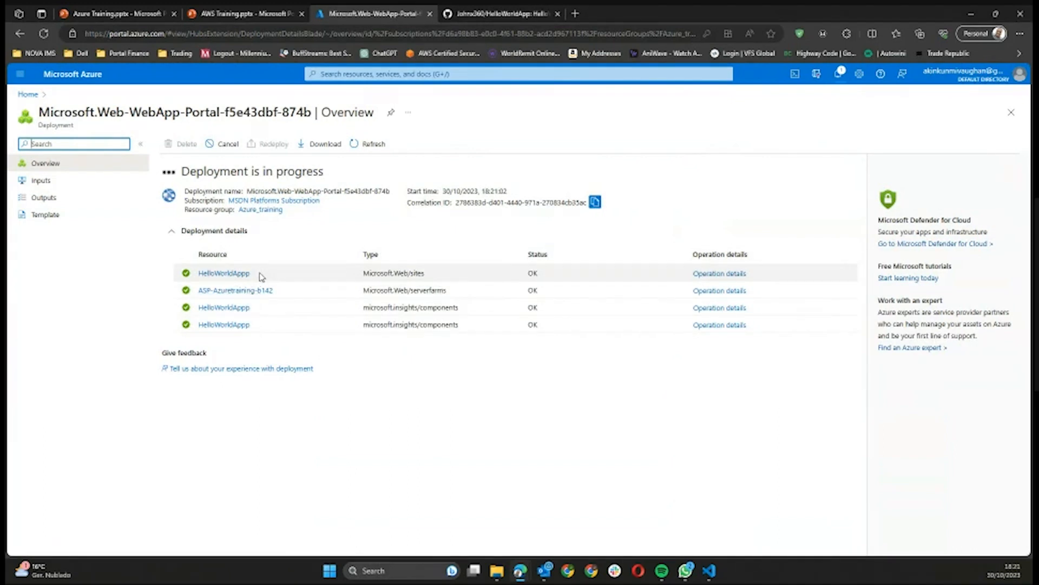
left_click(498, 11)
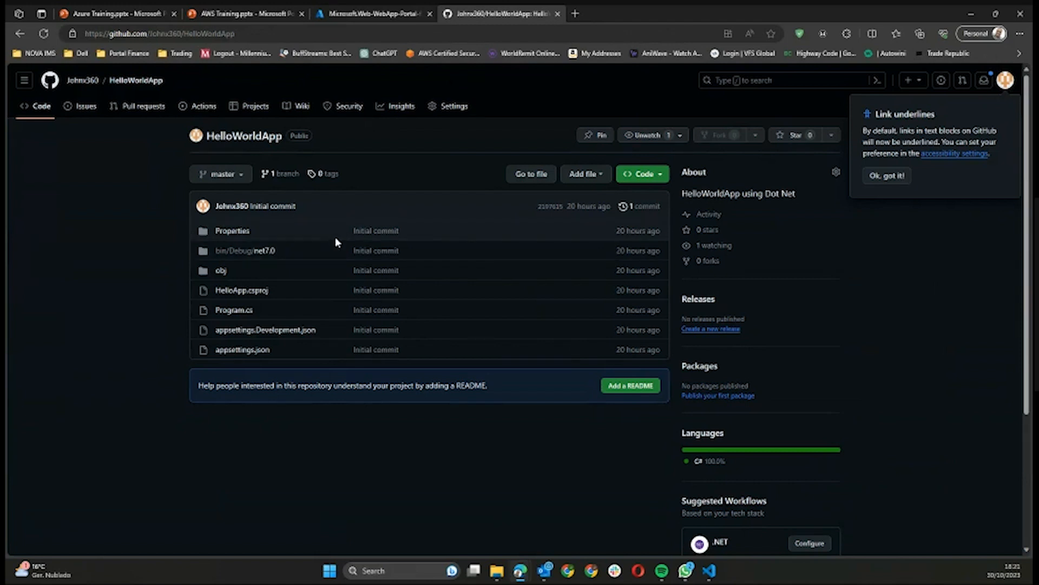
left_click(402, 10)
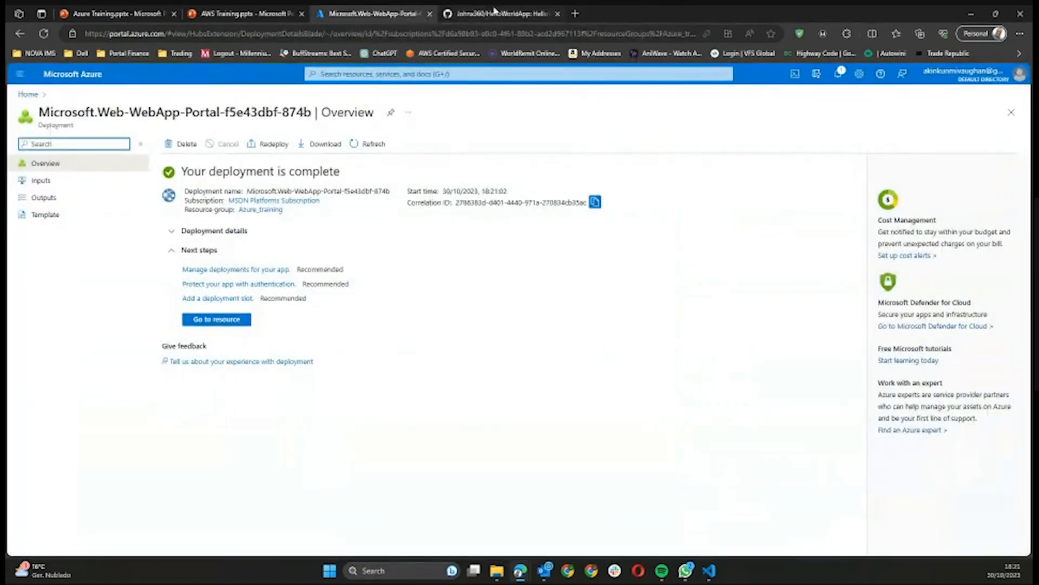
left_click(503, 12)
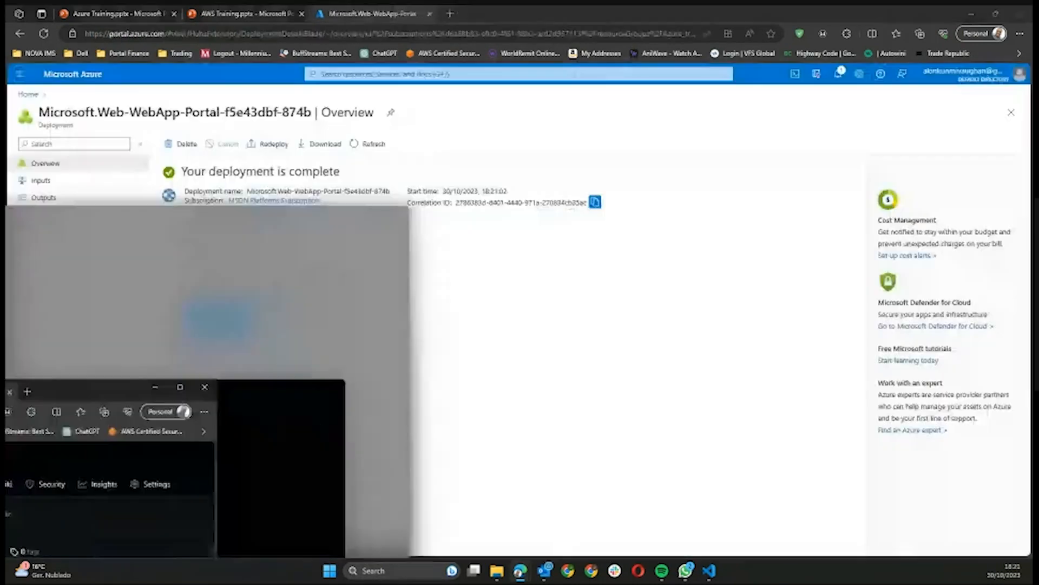
left_click(557, 13)
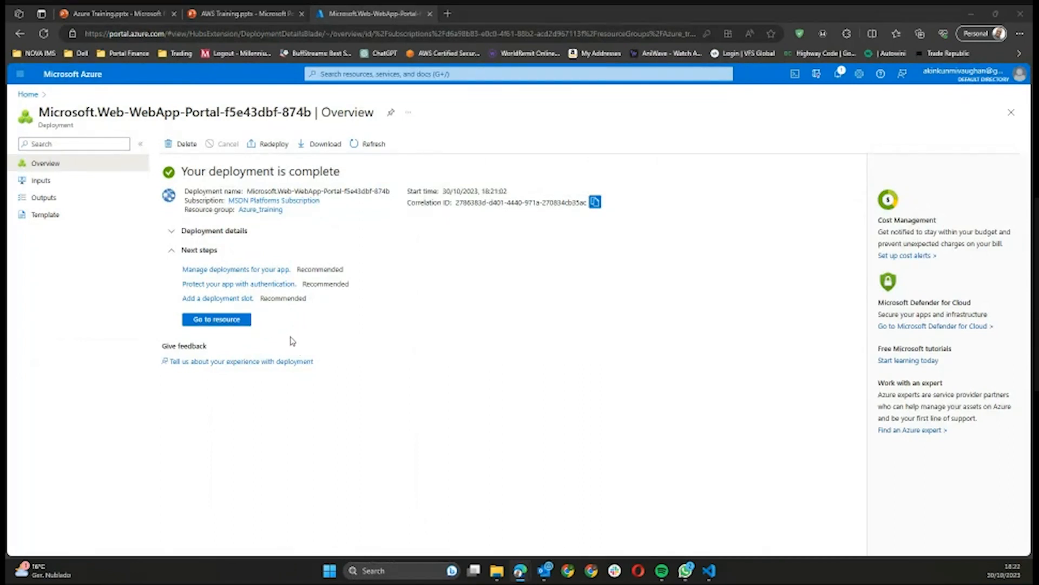
Step: Open the deployed HelloWorldAppp resource and examine its management options and overview properties
left_click(241, 320)
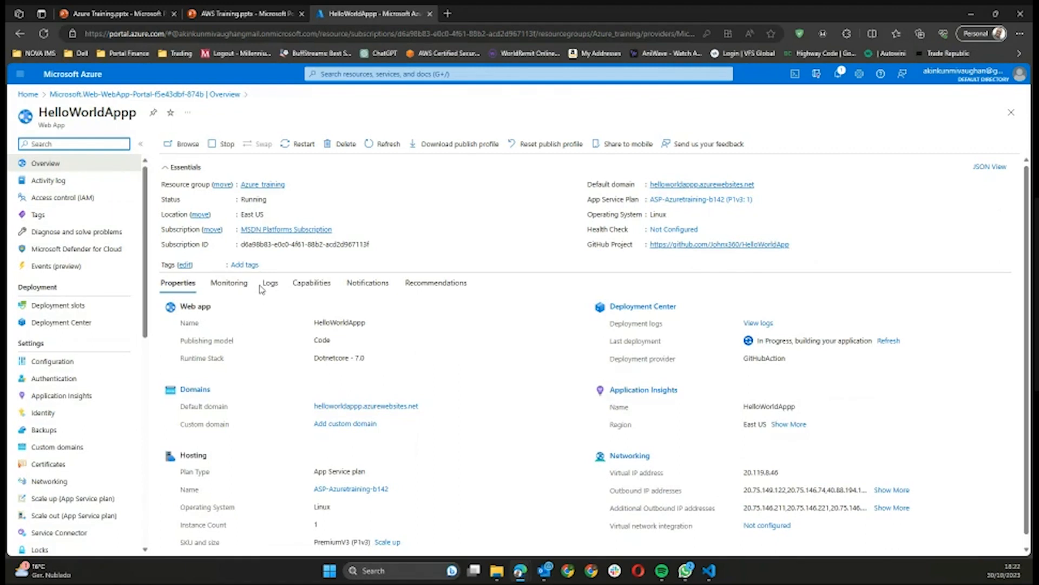
scroll(264, 288, "down", 1)
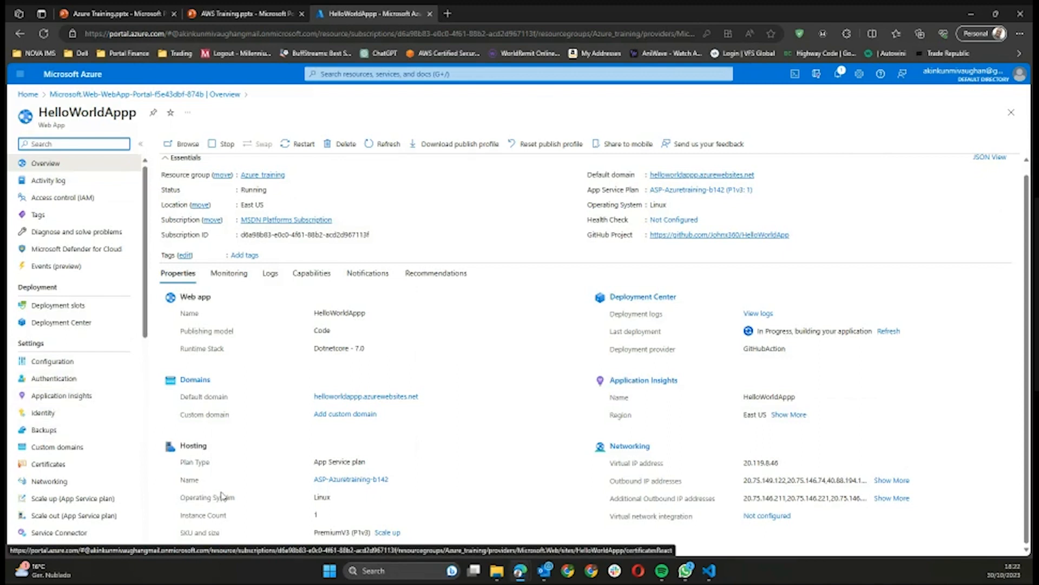
scroll(96, 271, "down", 10)
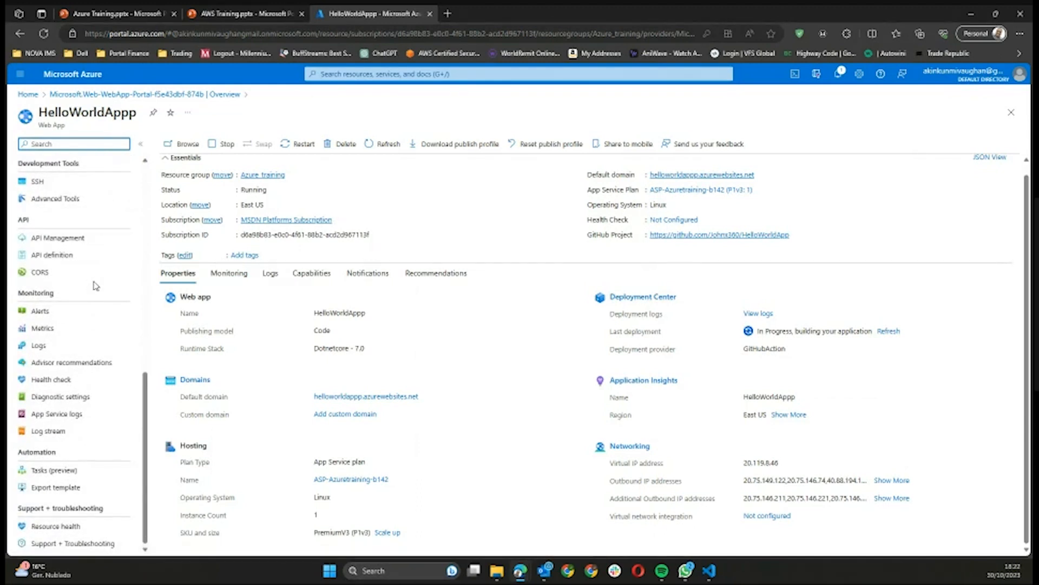
scroll(93, 309, "up", 7)
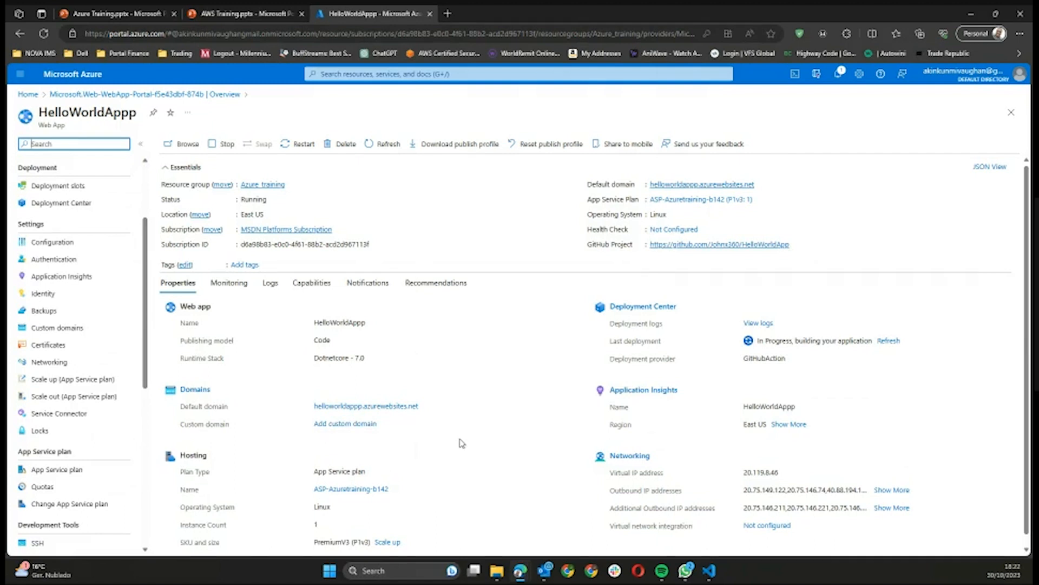
scroll(460, 440, "down", 1)
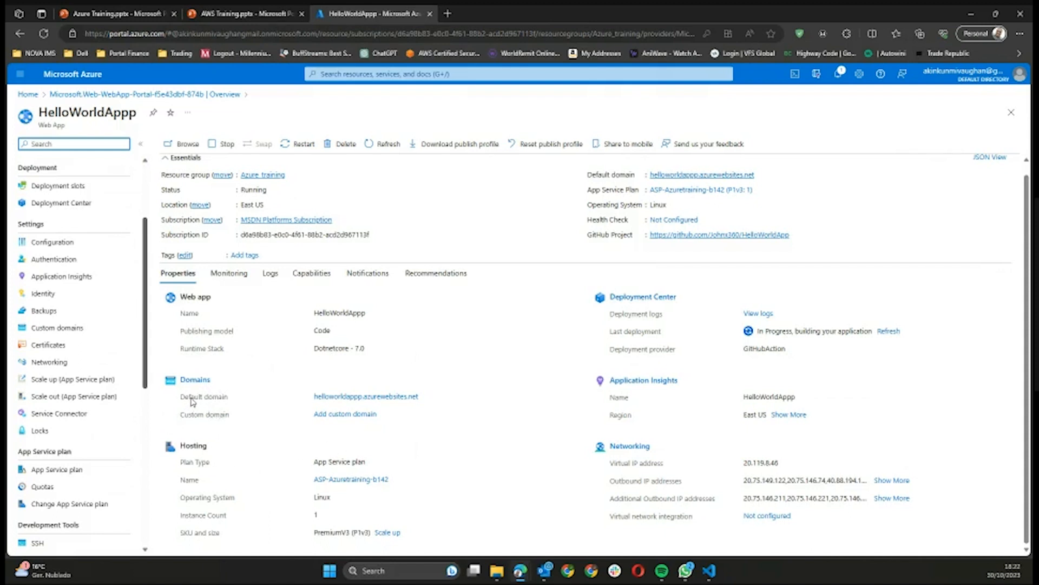
Step: Examine the web app's default domain, and view its custom domain settings before returning to the overview
left_click_drag(182, 399, 224, 401)
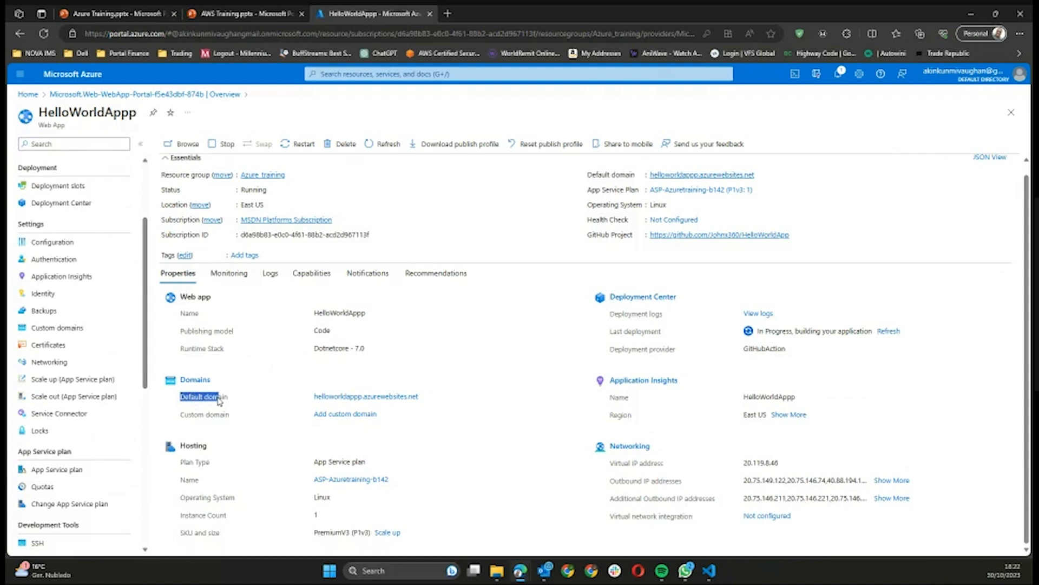
left_click(240, 404)
left_click_drag(315, 399, 359, 399)
left_click(442, 407)
left_click_drag(422, 398, 369, 396)
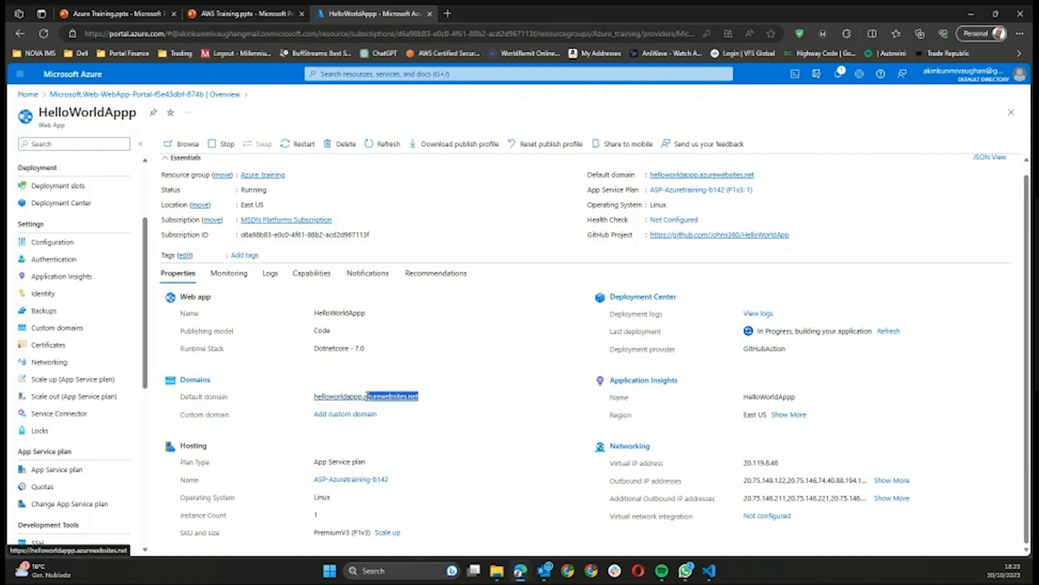
left_click_drag(368, 396, 421, 401)
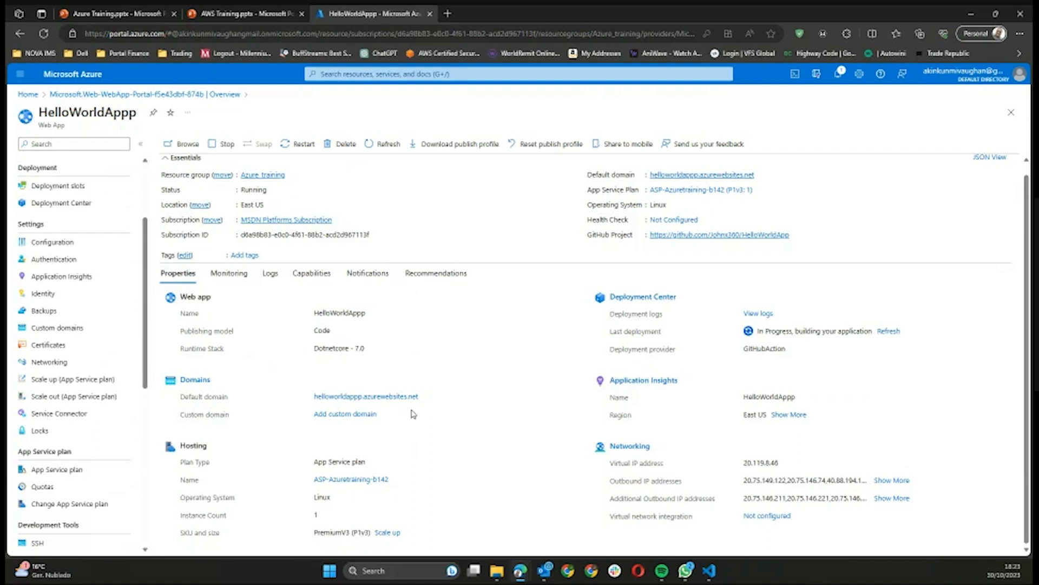
left_click(348, 415)
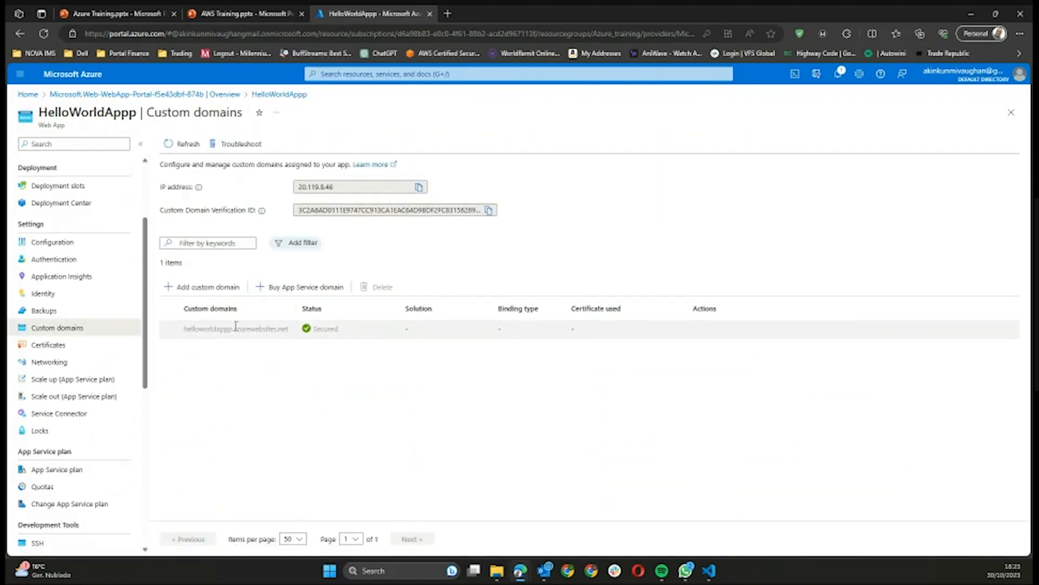
left_click(20, 33)
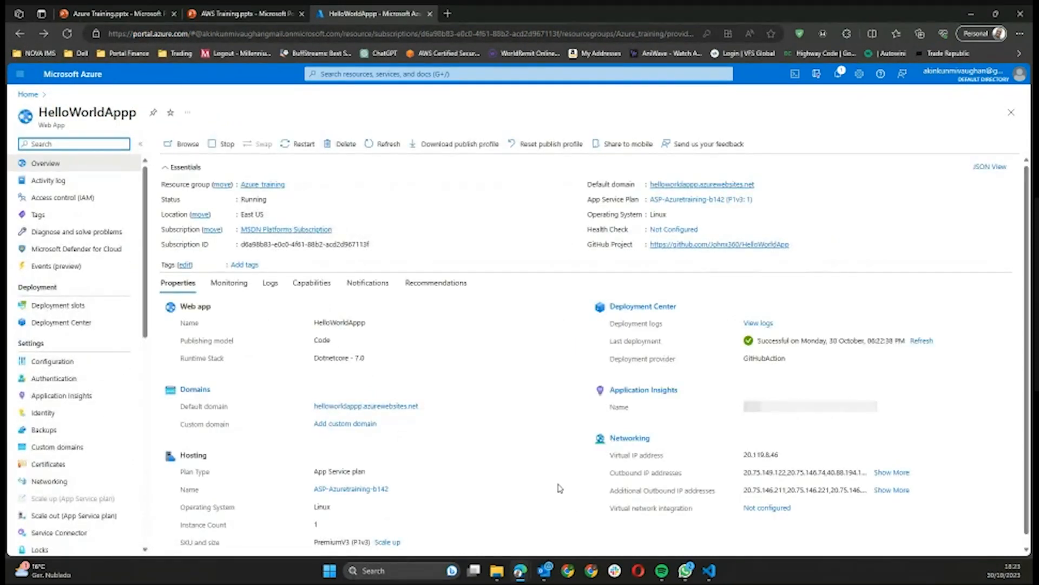
Step: Check the status of the web app's last deployment in the overview properties
scroll(560, 489, "down", 1)
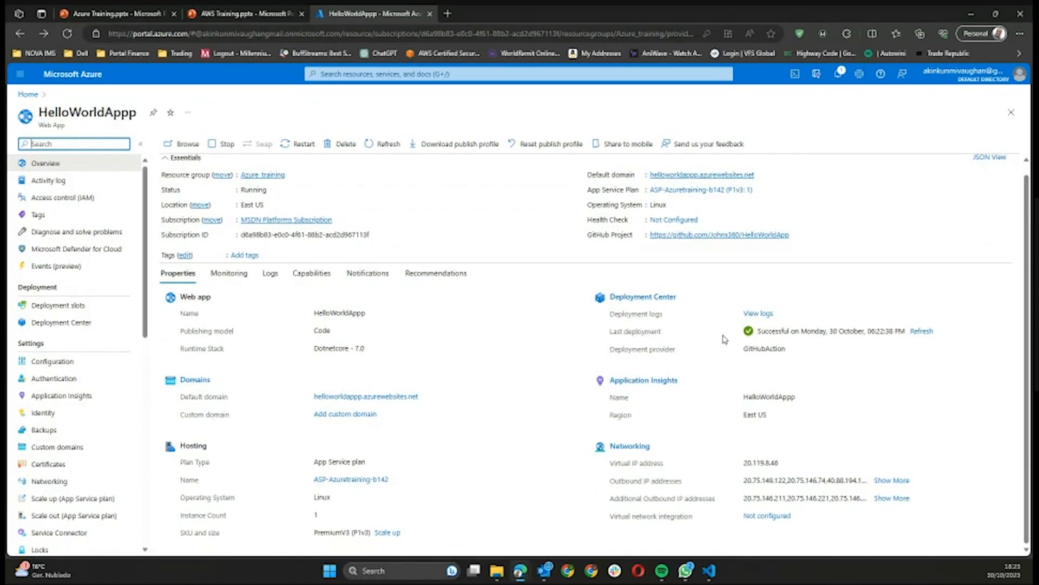
left_click_drag(757, 334, 855, 332)
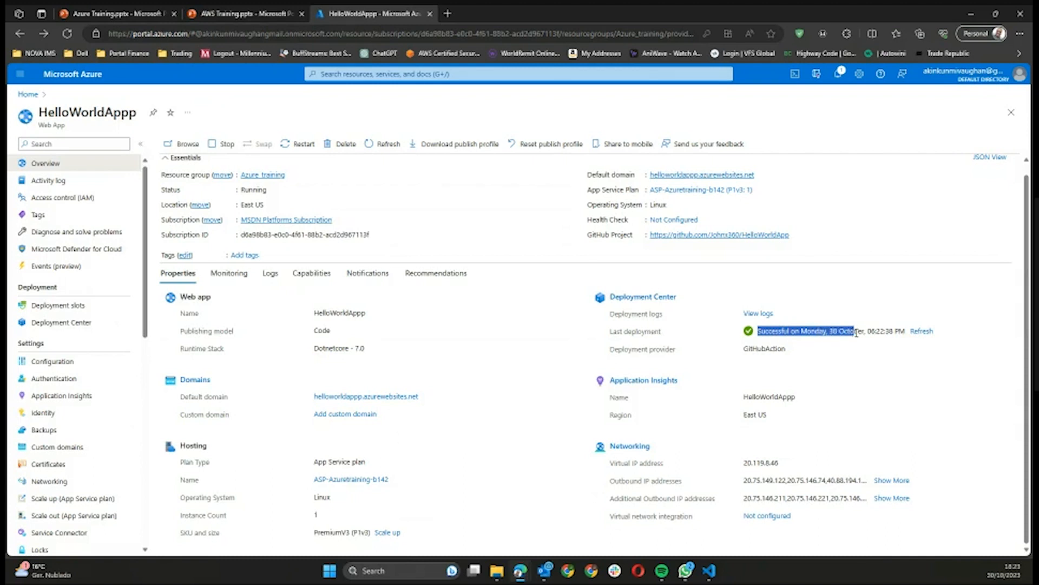
left_click(526, 389)
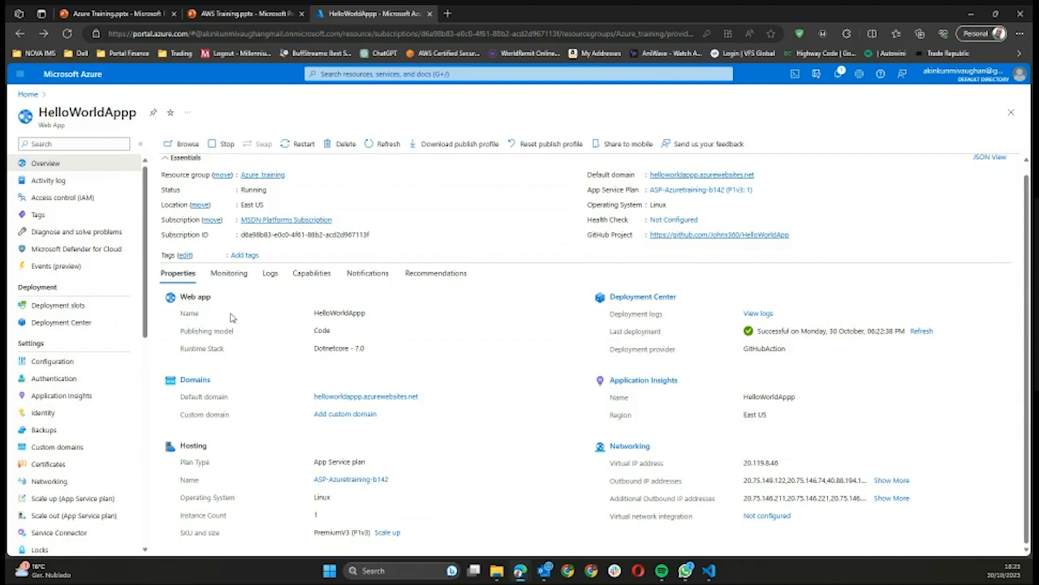
scroll(240, 317, "up", 1)
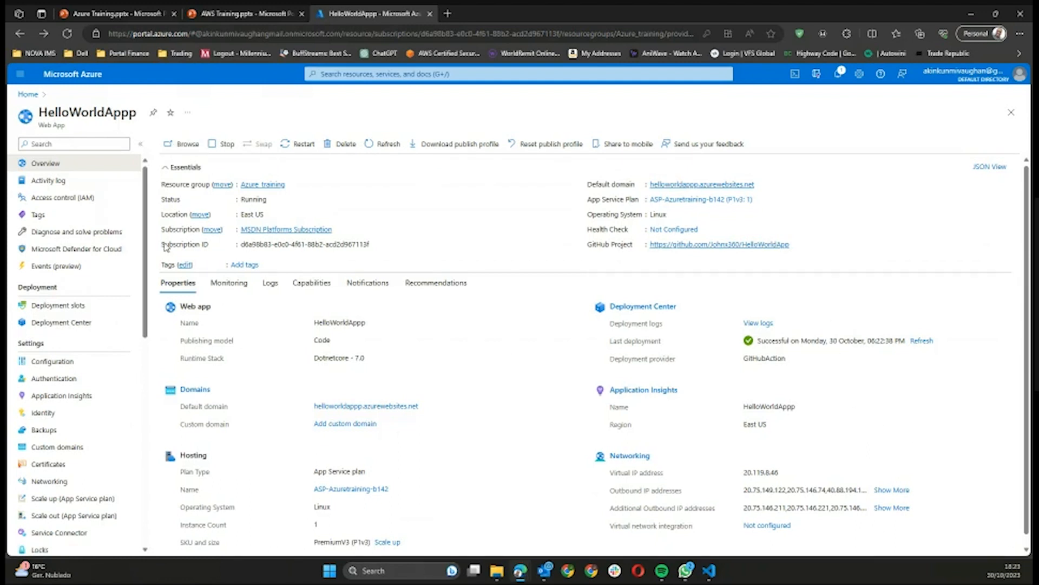
Step: Browse to the deployed HelloWorldAppp site and check the text its page outputs
left_click(186, 154)
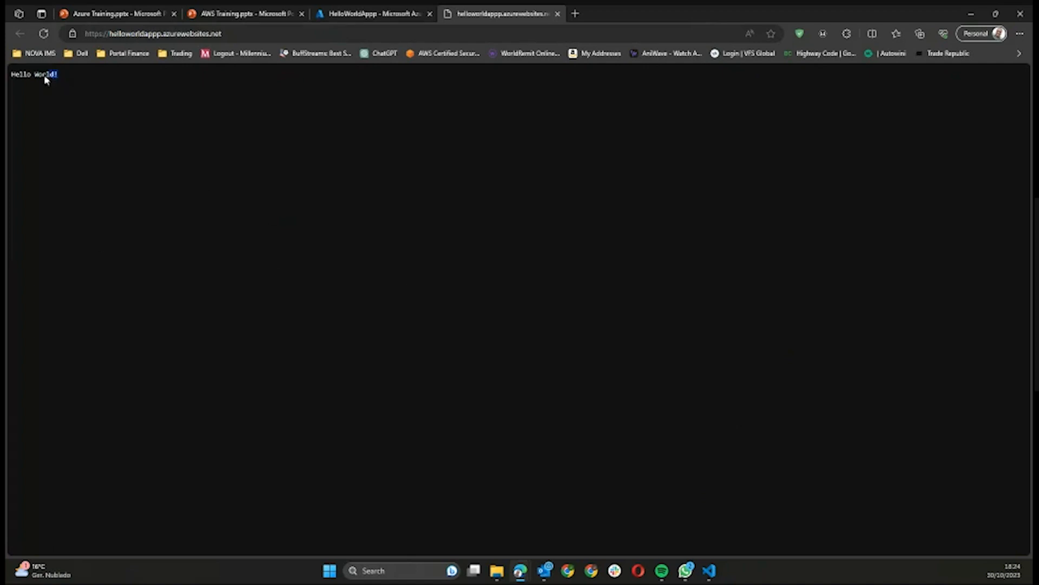
left_click_drag(17, 73, 10, 74)
left_click(471, 219)
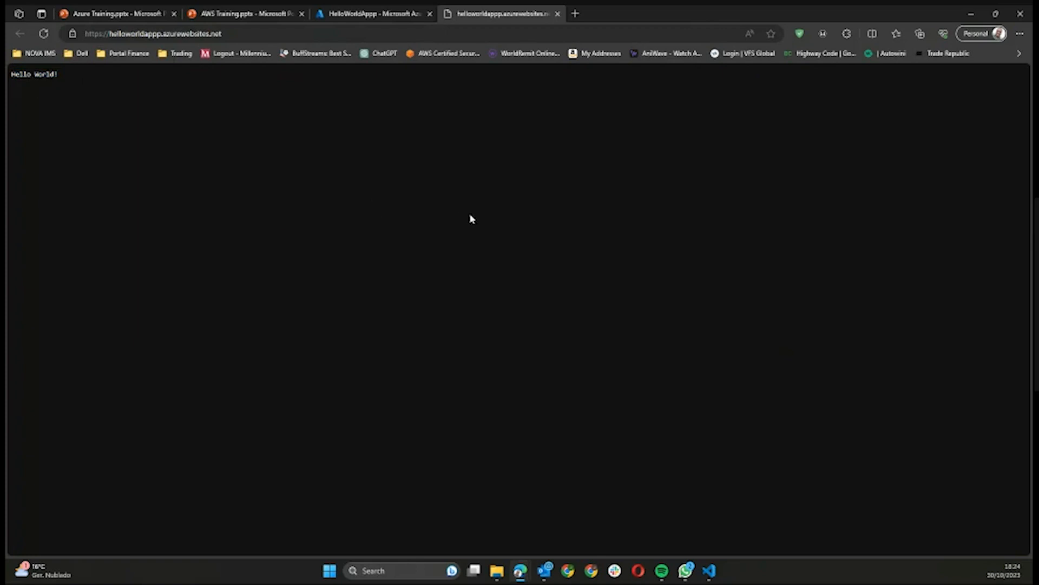